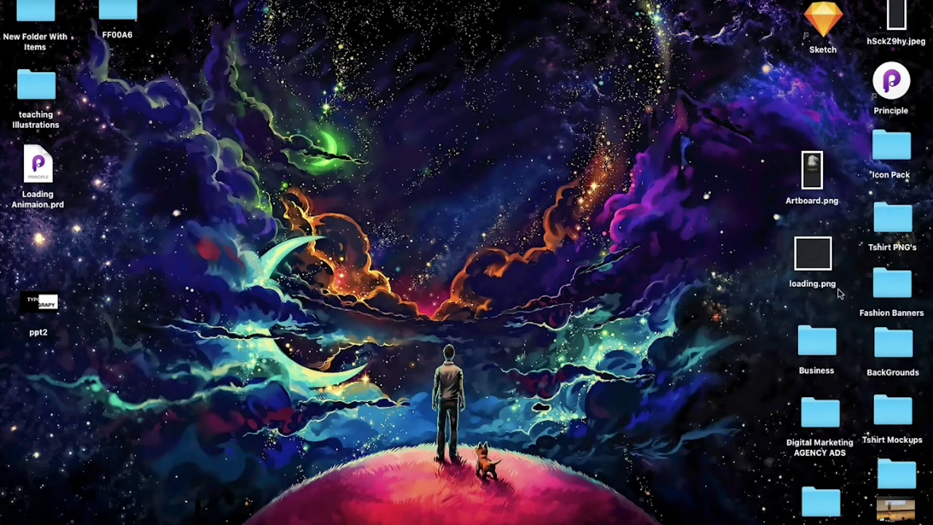
Step: Open loading.png from the desktop to view the dark ring graphic, and close it again
double_click(827, 276)
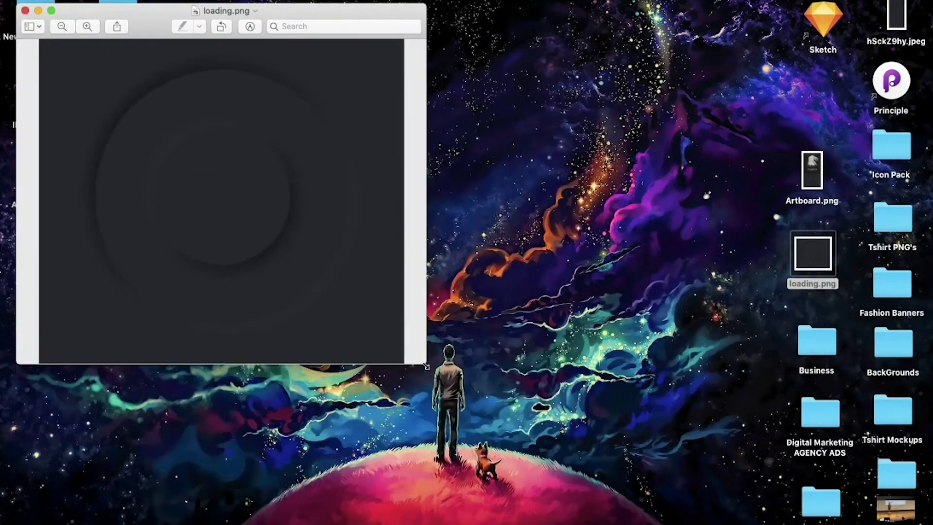
click(816, 19)
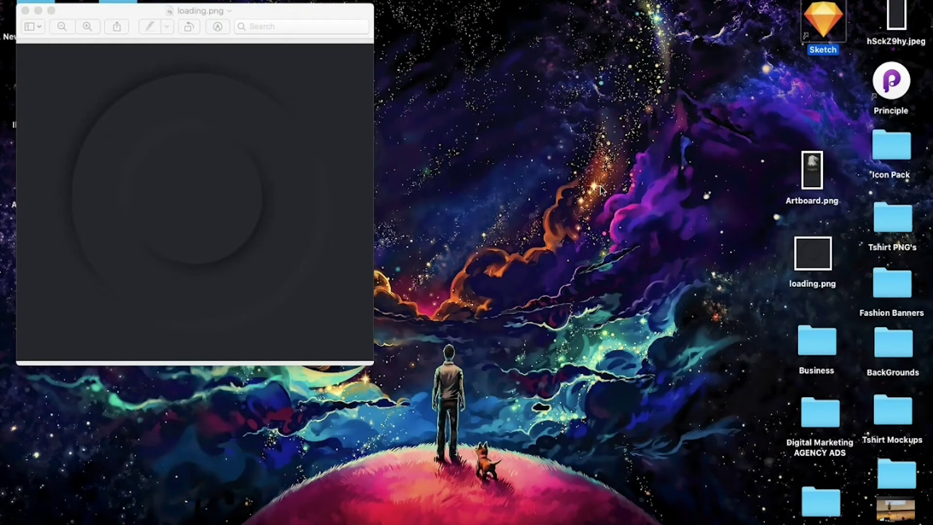
click(25, 10)
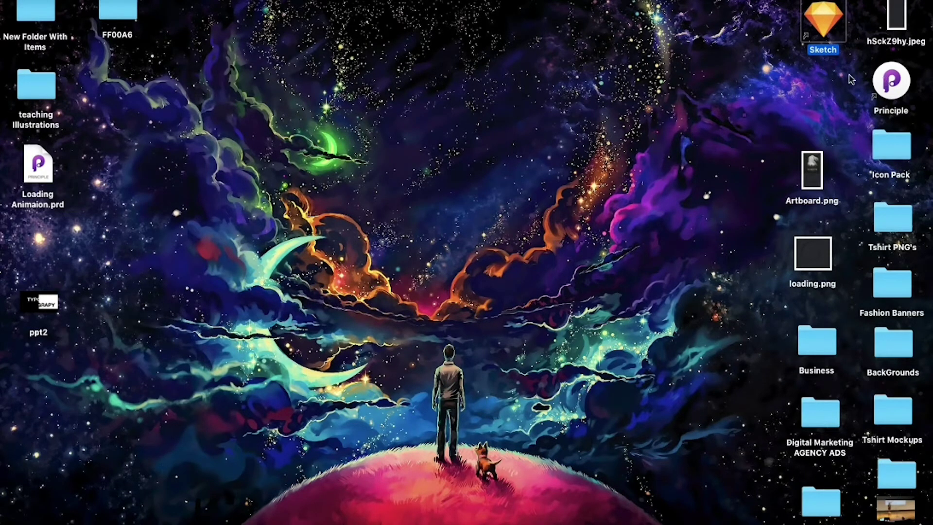
Step: Open Principle, set the preview to Side By Side and place the preview window beside the editor
double_click(889, 85)
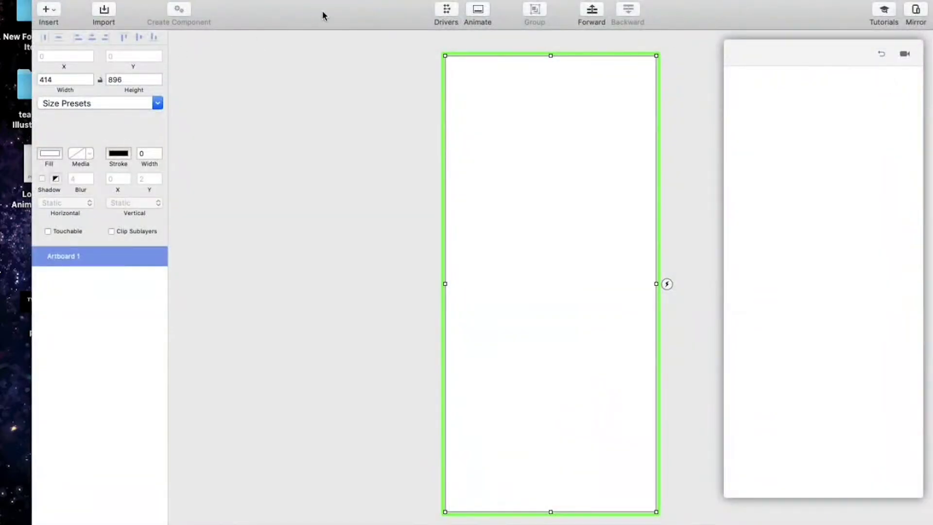
click(253, 0)
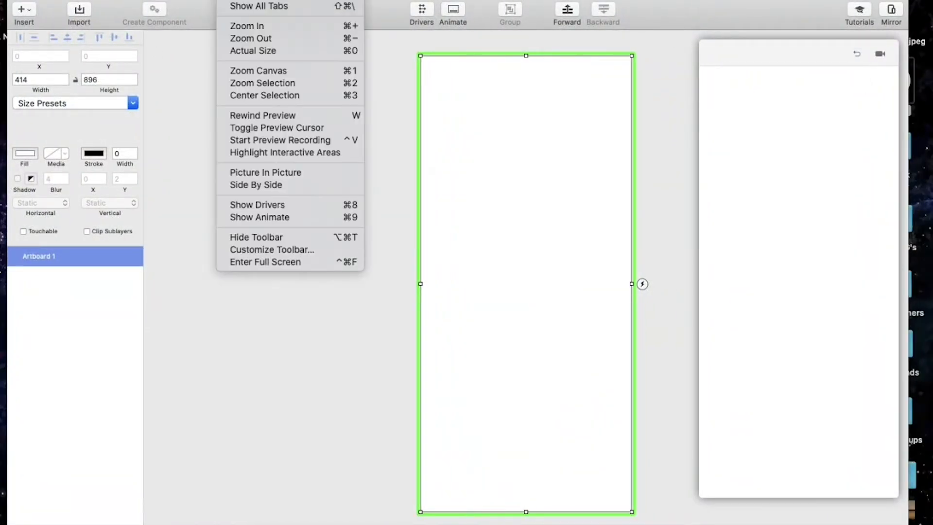
click(258, 186)
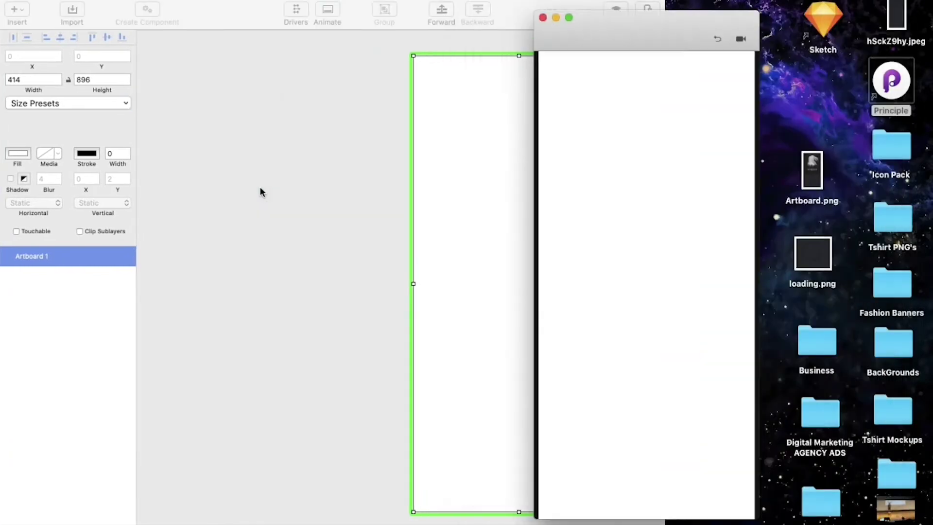
drag(432, 151, 452, 217)
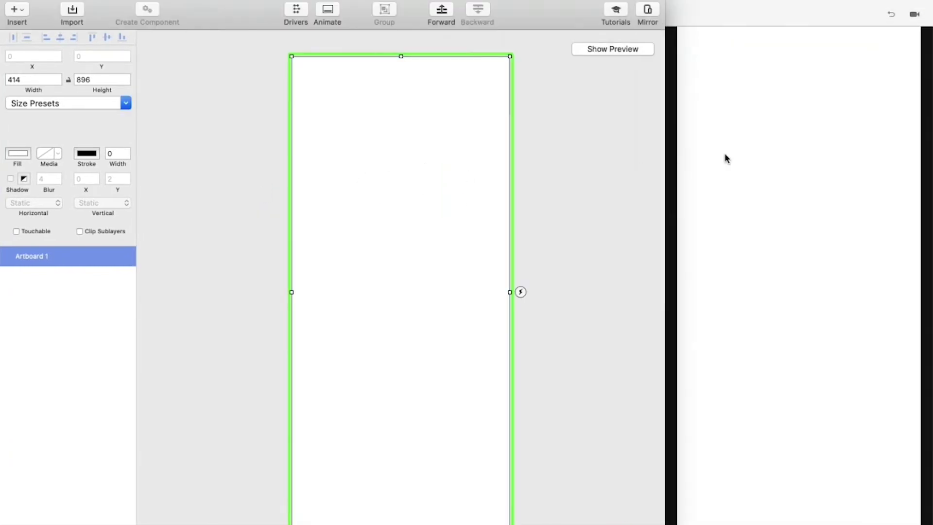
click(725, 156)
drag(666, 175, 686, 174)
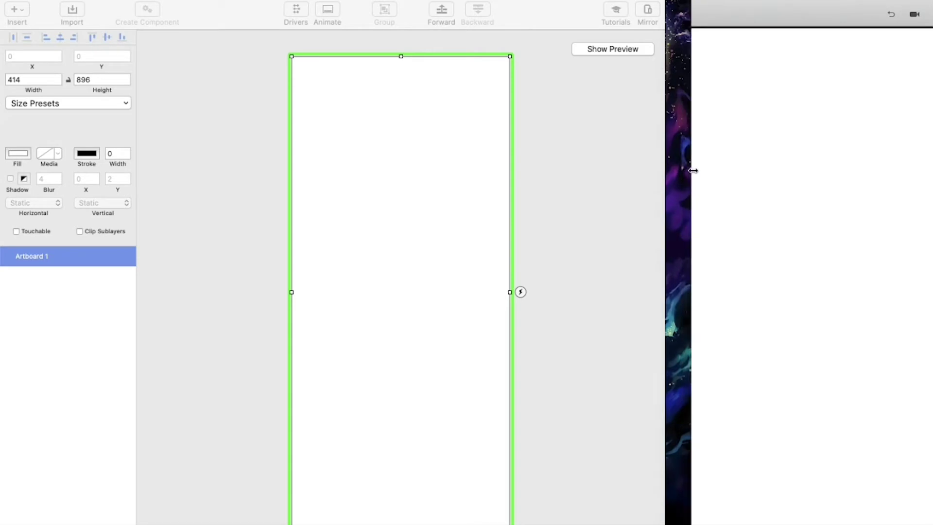
Step: Place the desktop image Artboard.png on Artboard 1 and widen the editor up to the preview window
drag(801, 12, 810, 259)
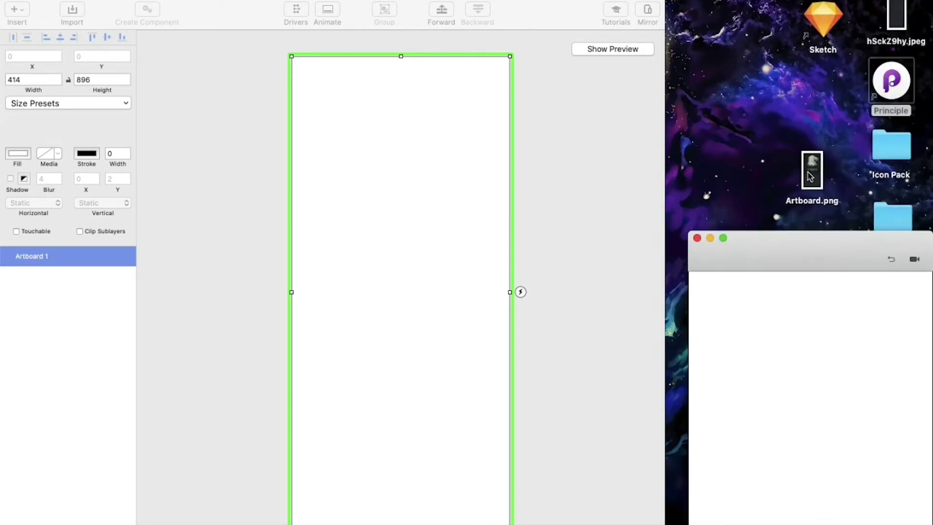
drag(812, 170, 443, 189)
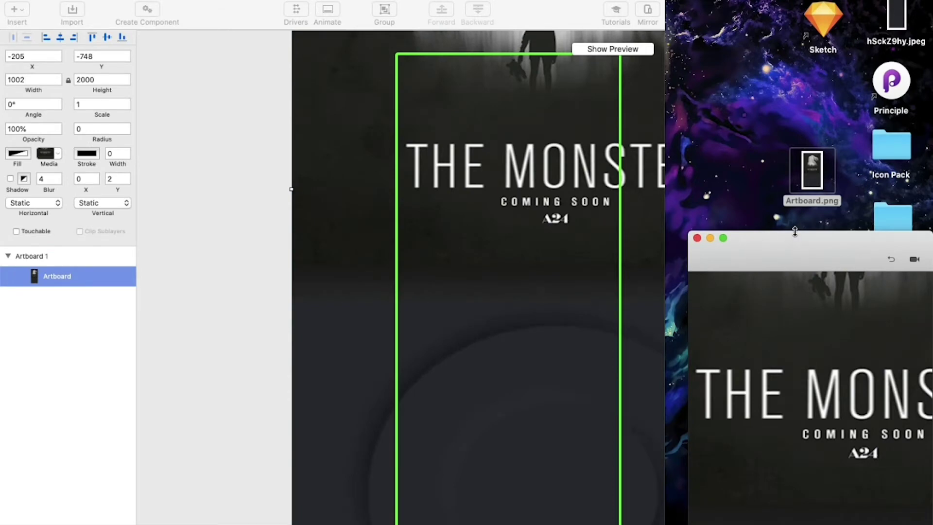
drag(795, 231, 795, 2)
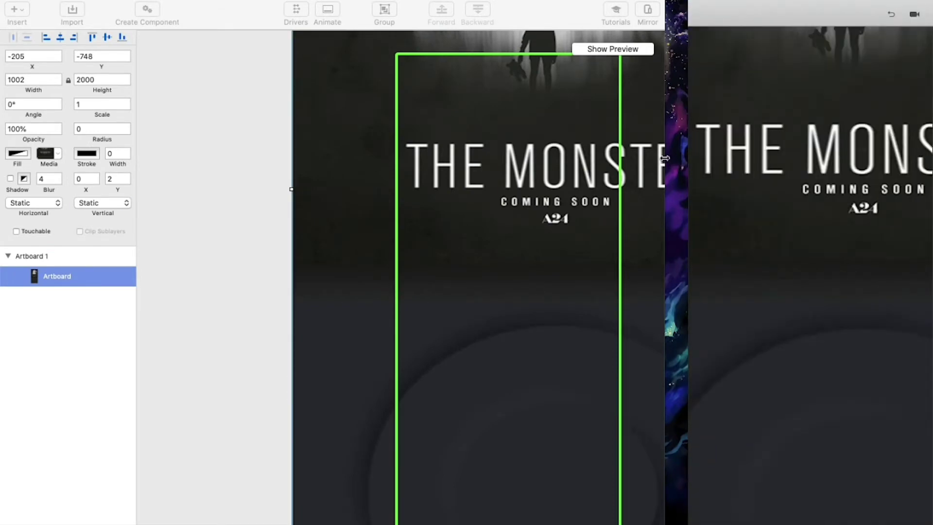
drag(665, 157, 687, 156)
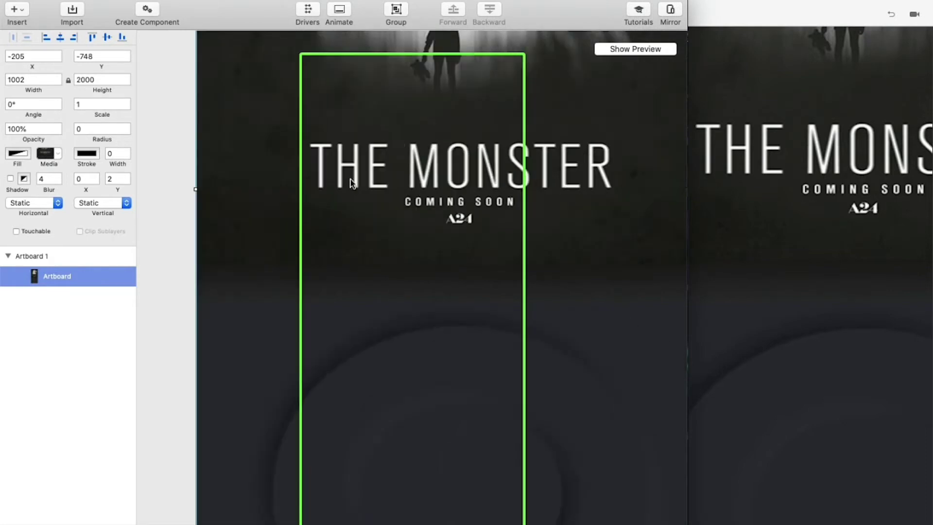
Step: Shrink the poster image proportionally to about 625 × 1247 and align it with the artboard's origin at X 0, Y 0
scroll(351, 178, down, 5)
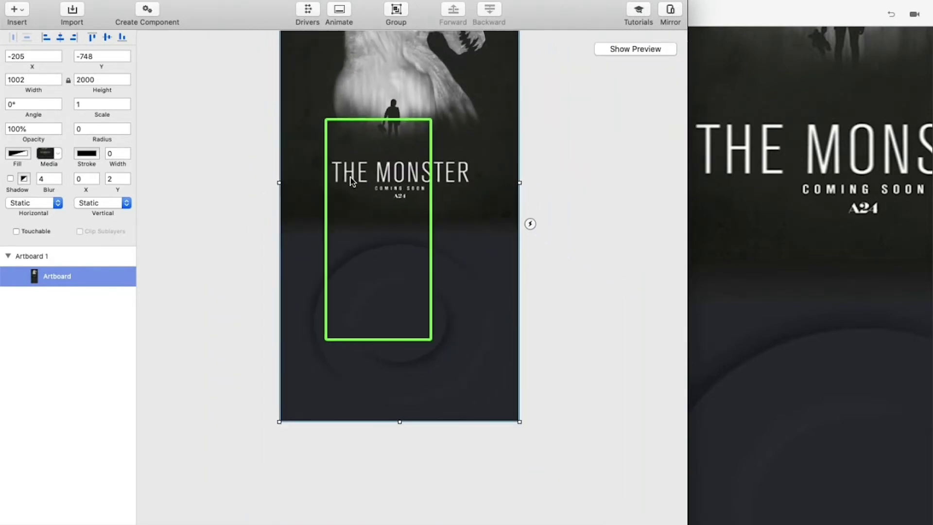
scroll(351, 177, down, 1)
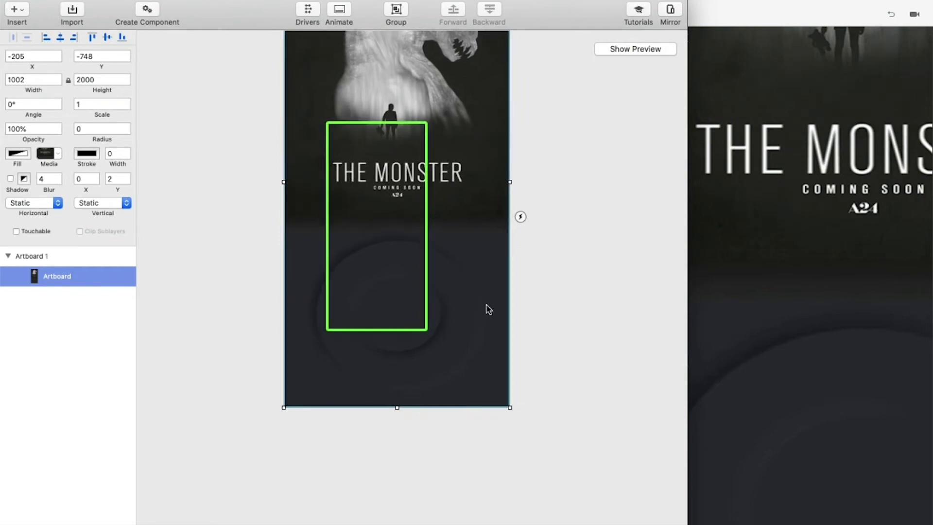
scroll(557, 248, up, 4)
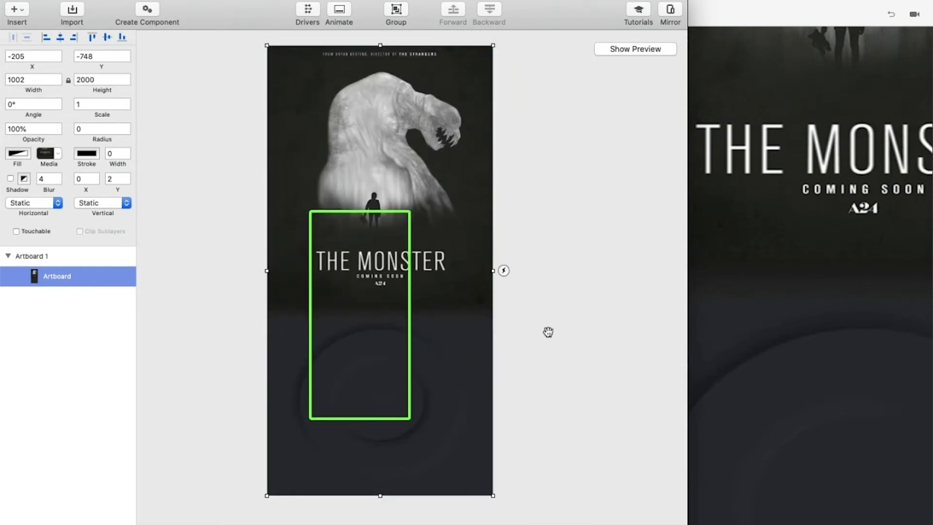
scroll(441, 170, up, 3)
scroll(441, 169, right, 3)
scroll(415, 223, down, 3)
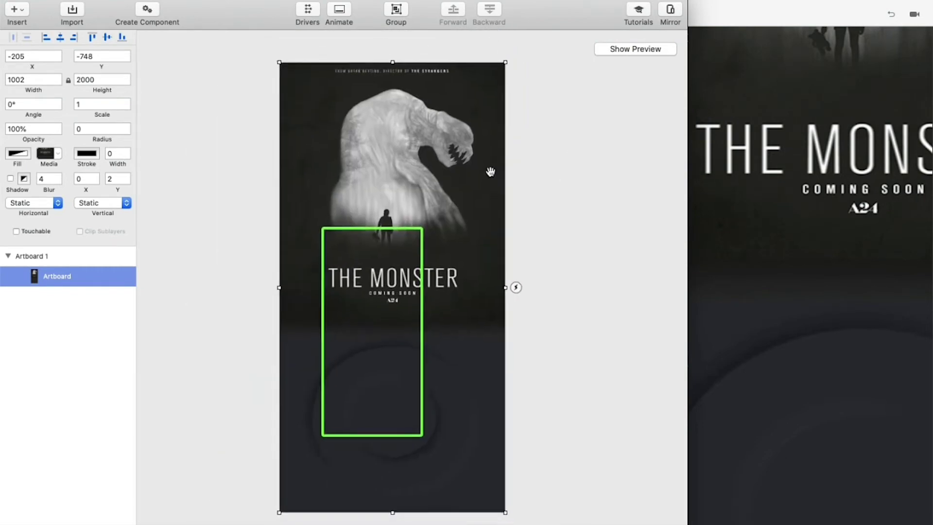
drag(490, 483, 396, 352)
drag(364, 133, 402, 298)
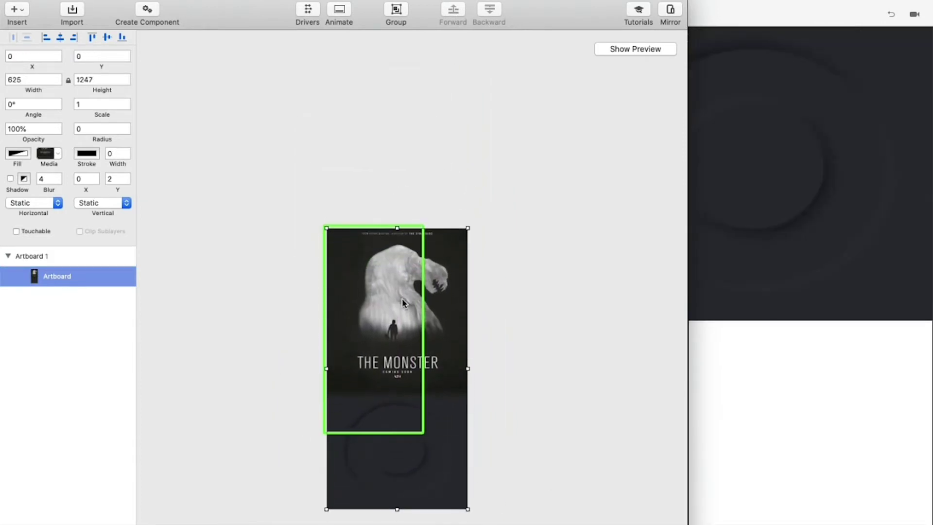
Step: Scale the poster image proportionally to the artboard's width, 414 × 826
scroll(402, 298, right, 2)
drag(430, 369, 346, 323)
key(super+1)
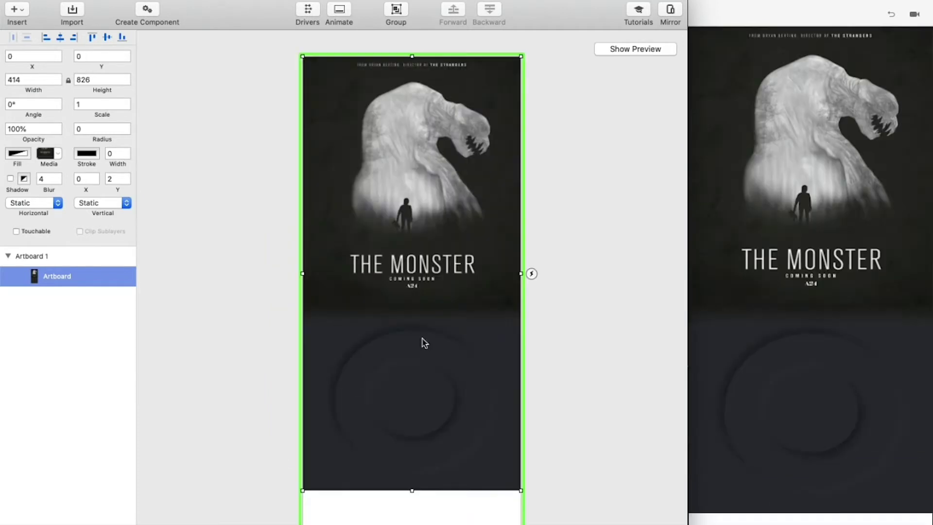
click(743, 358)
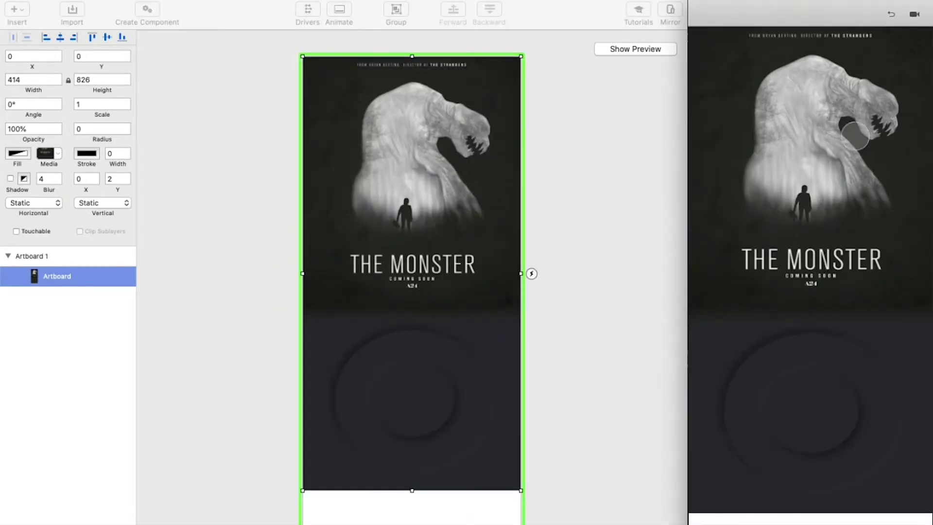
click(161, 125)
click(369, 172)
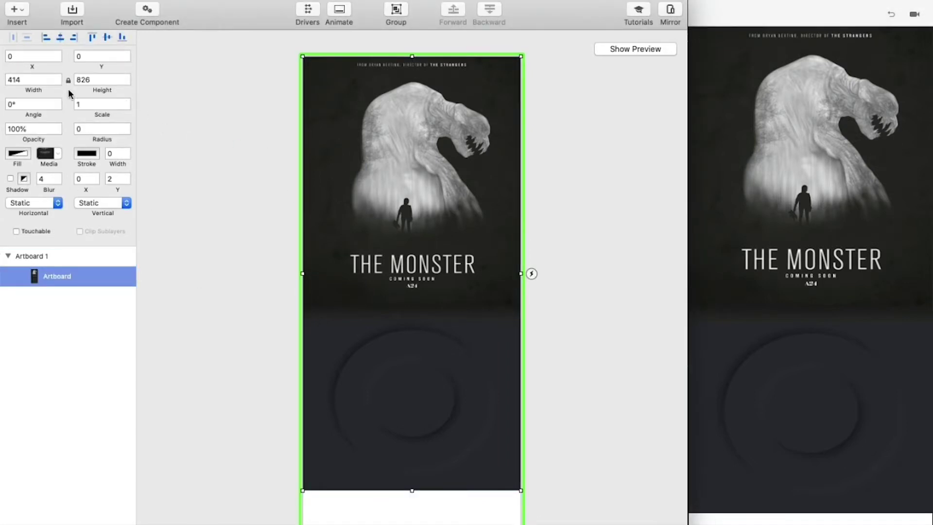
Step: Unlock the poster image's proportions and set its height to 900 so it covers the artboard
click(103, 80)
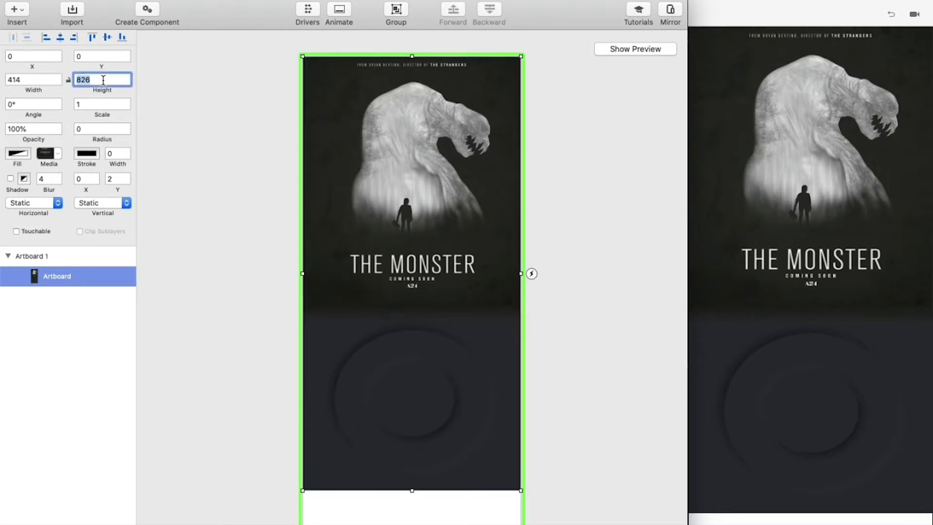
text(900)
key(Return)
click(666, 263)
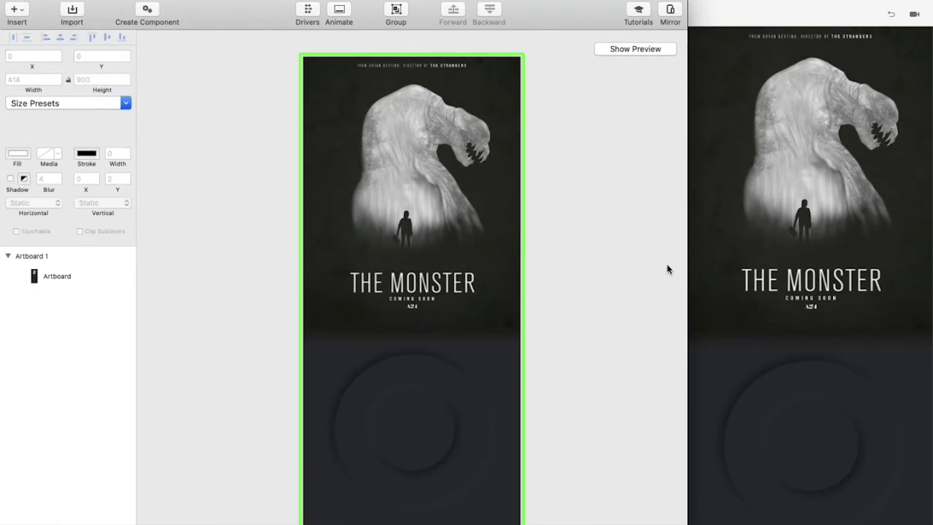
click(784, 206)
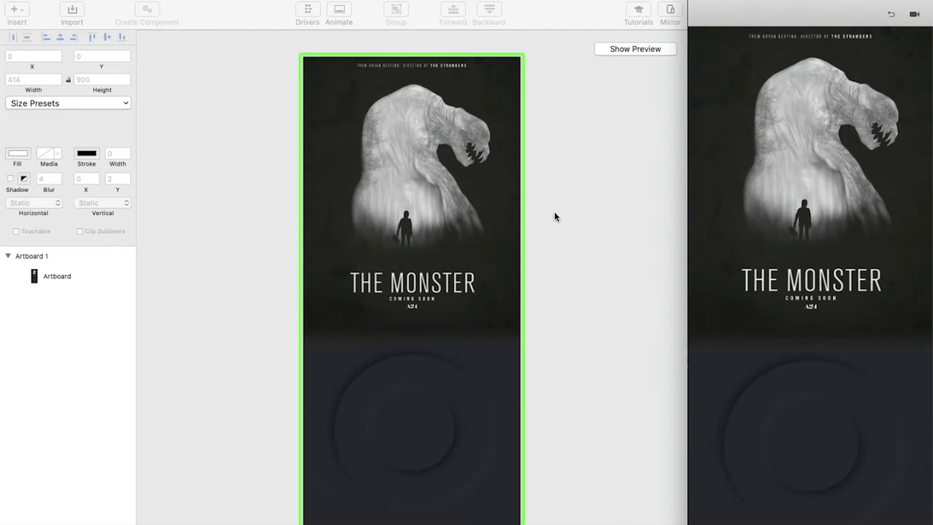
click(505, 210)
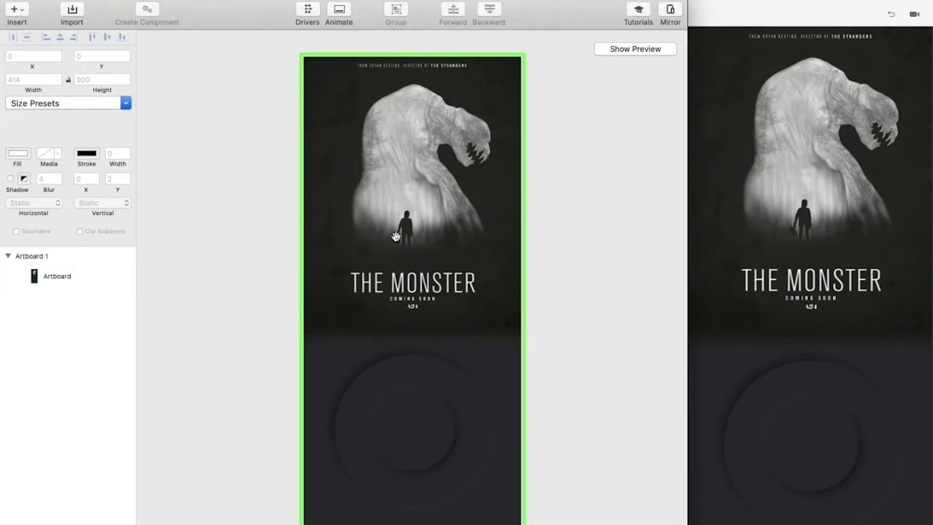
Step: Draw a circle about 226 × 226 over the dark ring in the lower part of the poster
scroll(412, 272, up, 5)
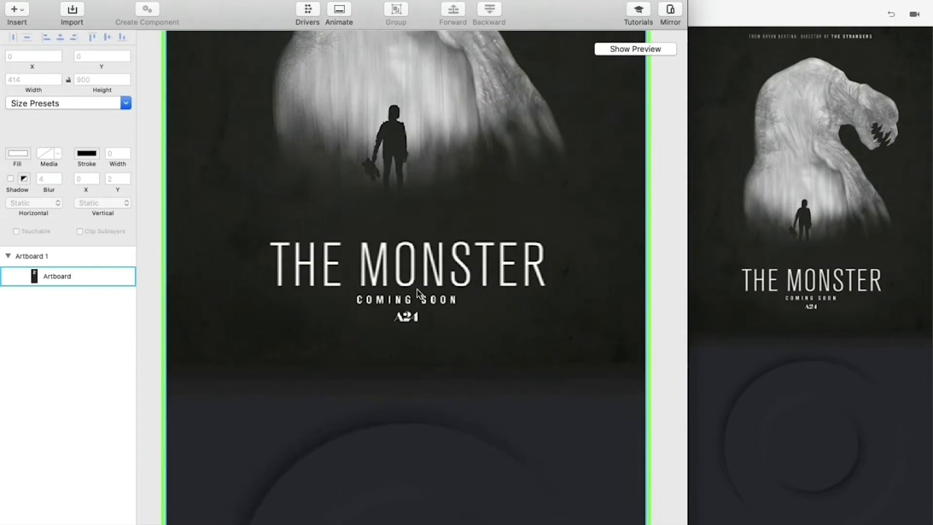
drag(412, 272, 427, 130)
scroll(445, 180, down, 5)
scroll(468, 171, down, 3)
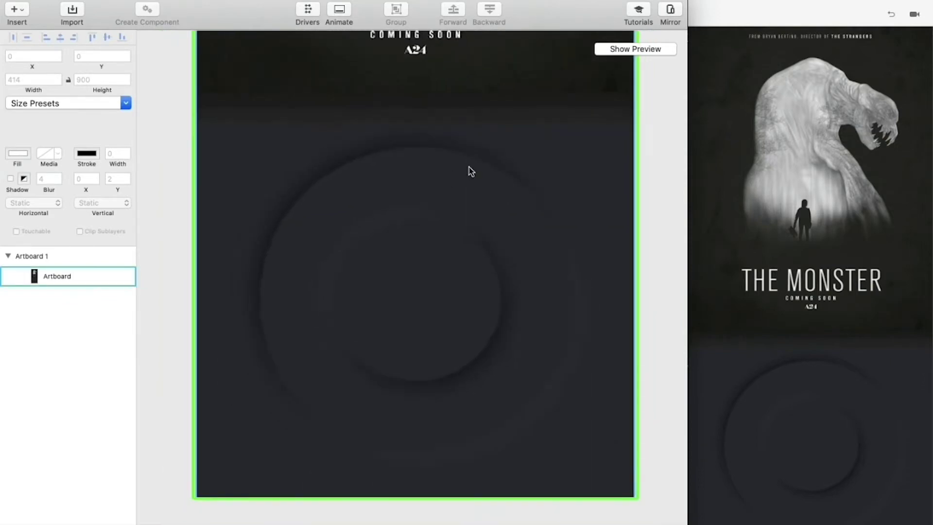
click(500, 227)
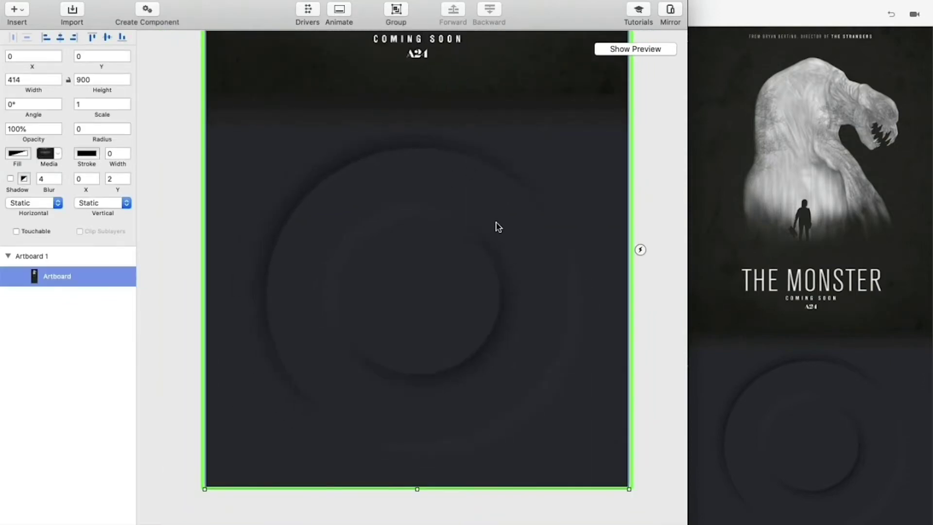
key(r)
right_click(141, 6)
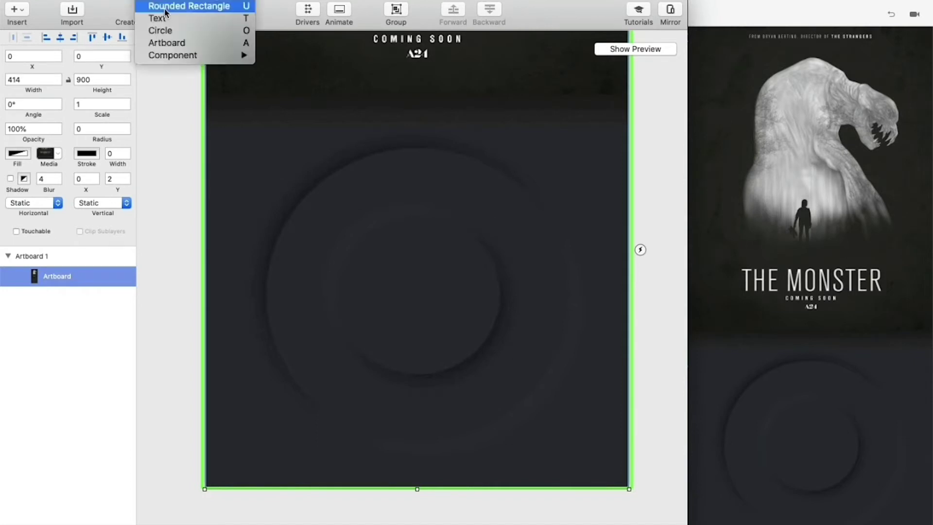
click(165, 34)
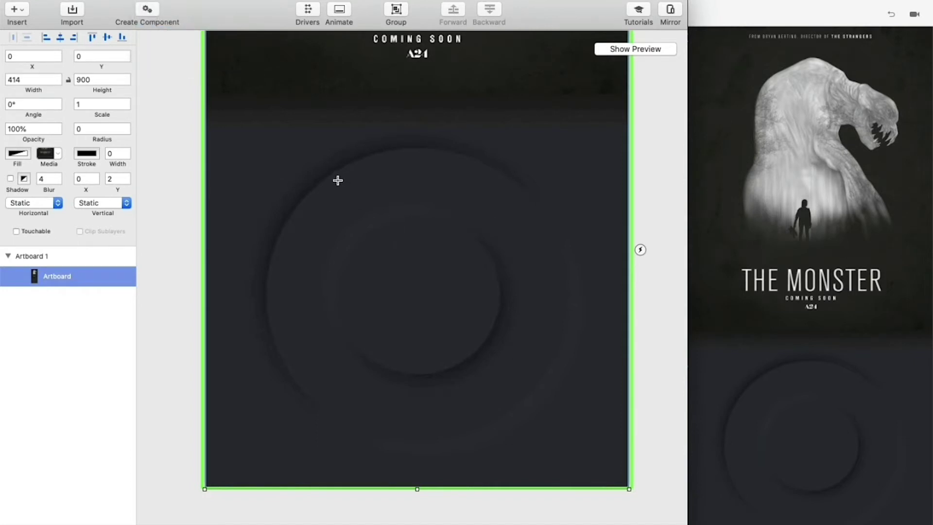
drag(338, 180, 541, 423)
Step: Delete the small stray circle and move the large circle to X 94, Y 598, centred horizontally on the ring
drag(479, 312, 513, 347)
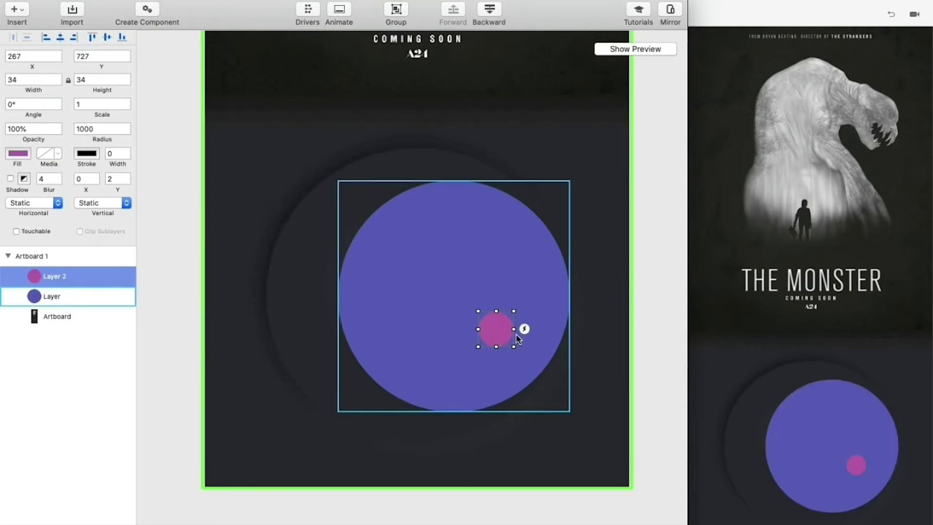
key(Delete)
drag(490, 298, 453, 289)
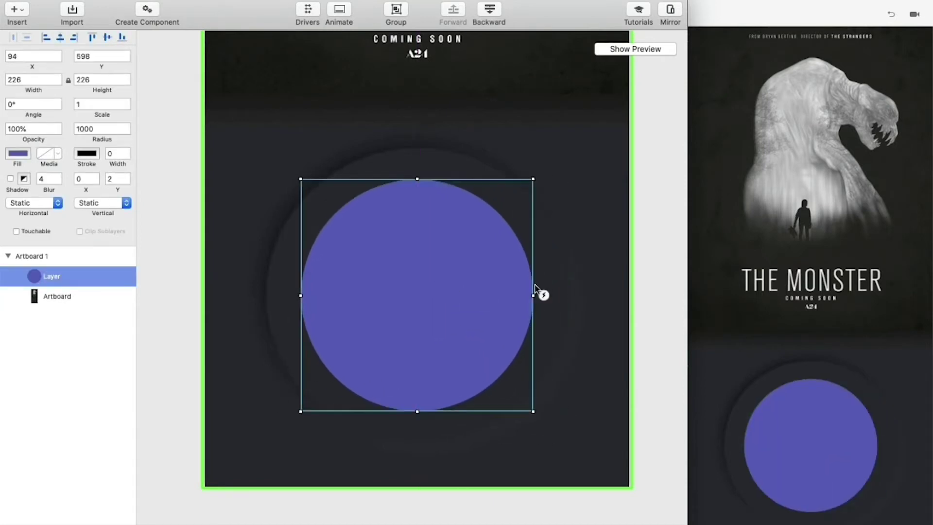
Step: Set the circle's width to 240 with its proportions locked
scroll(534, 288, up, 3)
scroll(535, 287, down, 3)
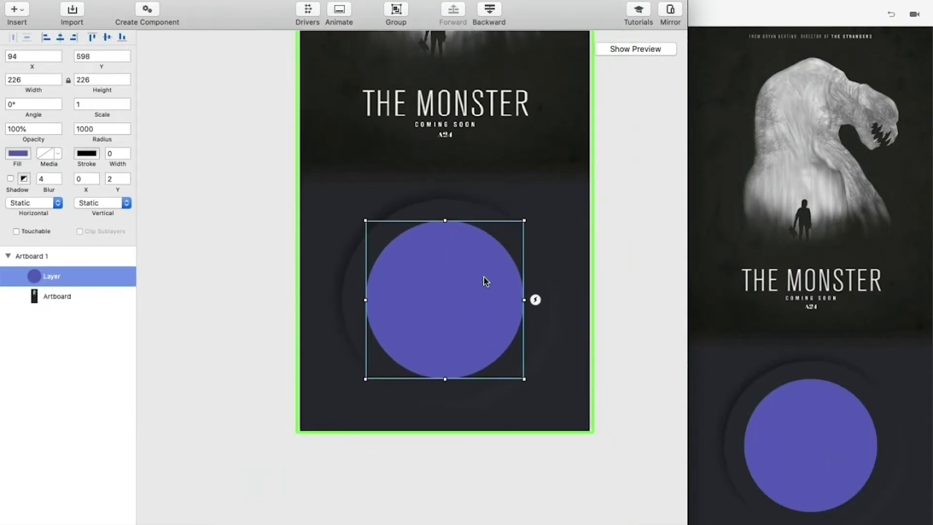
double_click(35, 80)
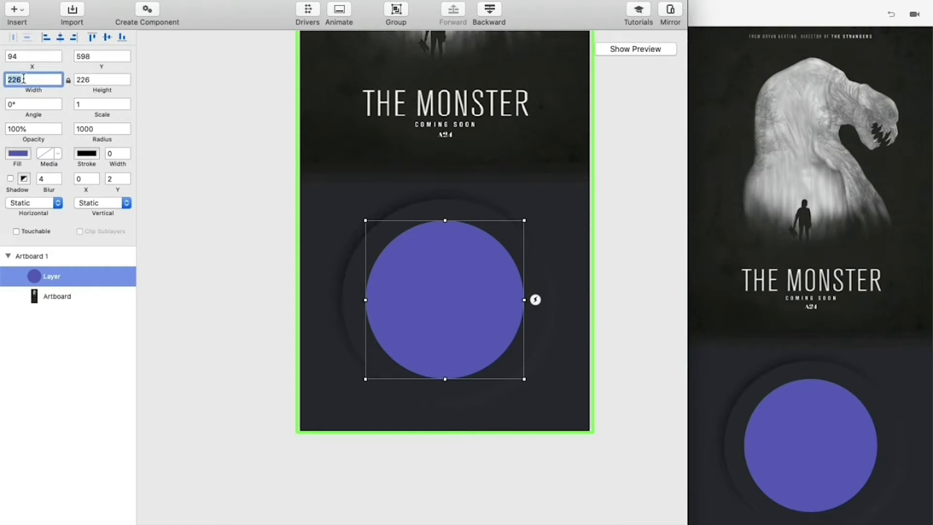
text(240)
key(Return)
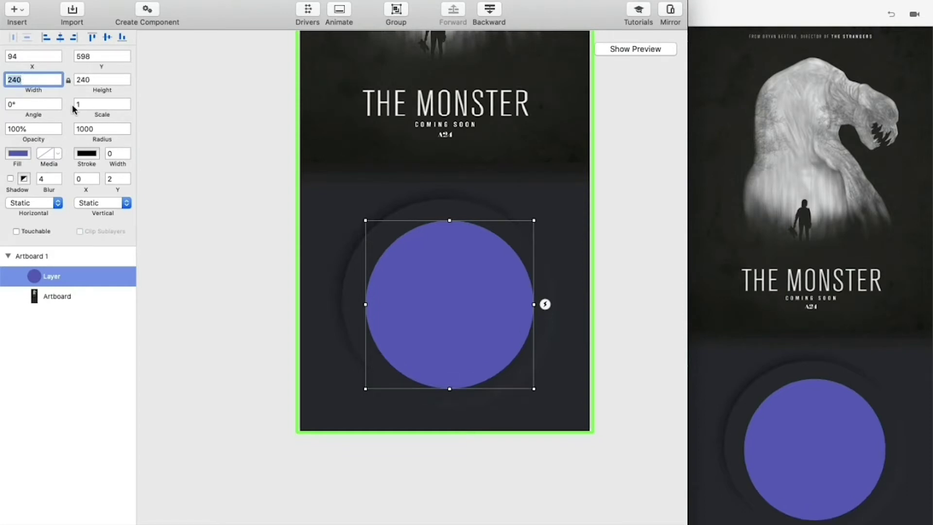
click(450, 291)
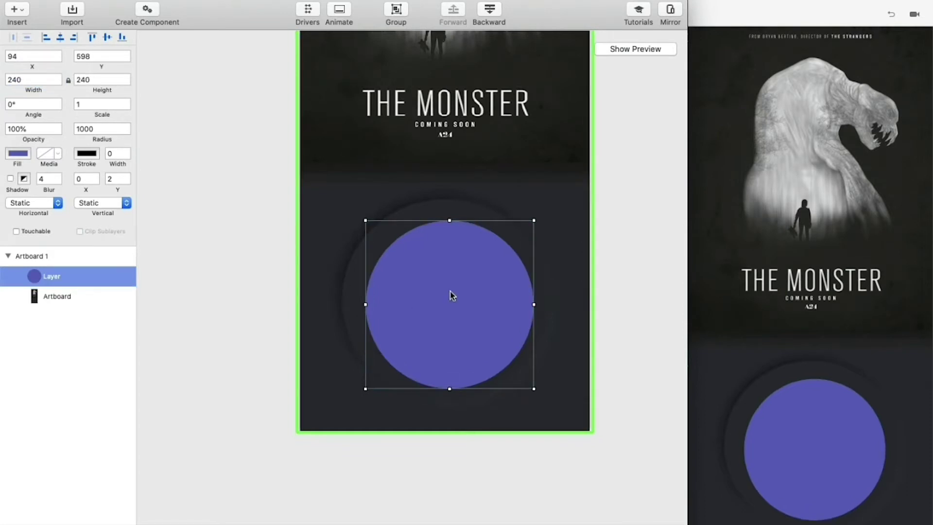
Step: Centre the circle horizontally on the artboard and move it up to Y 591 over the dark ring
click(61, 38)
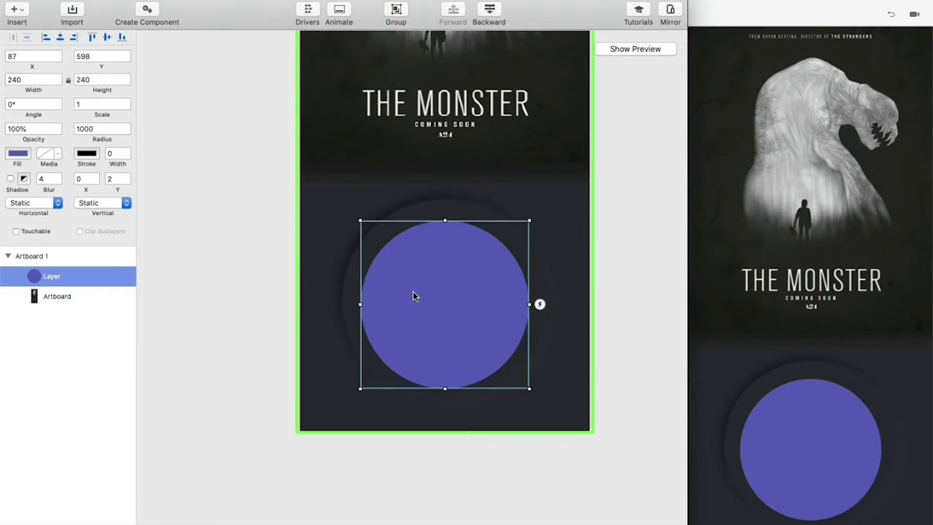
drag(413, 293, 439, 287)
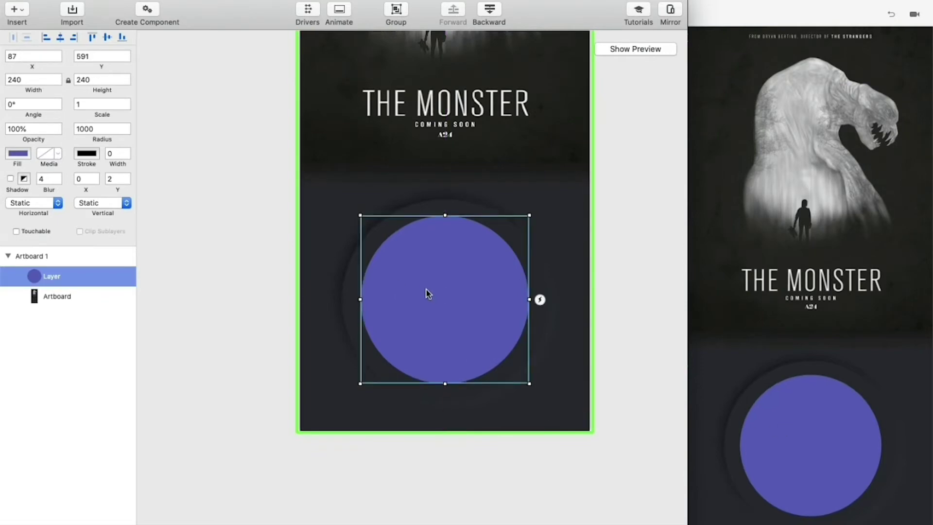
Step: Make the circle's fill fully transparent by setting its alpha to 0
click(18, 154)
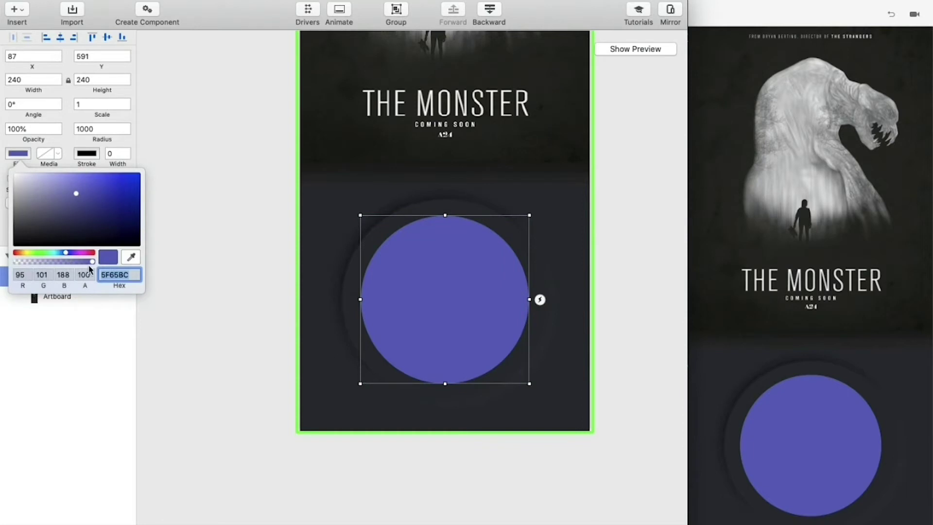
drag(92, 261, 2, 259)
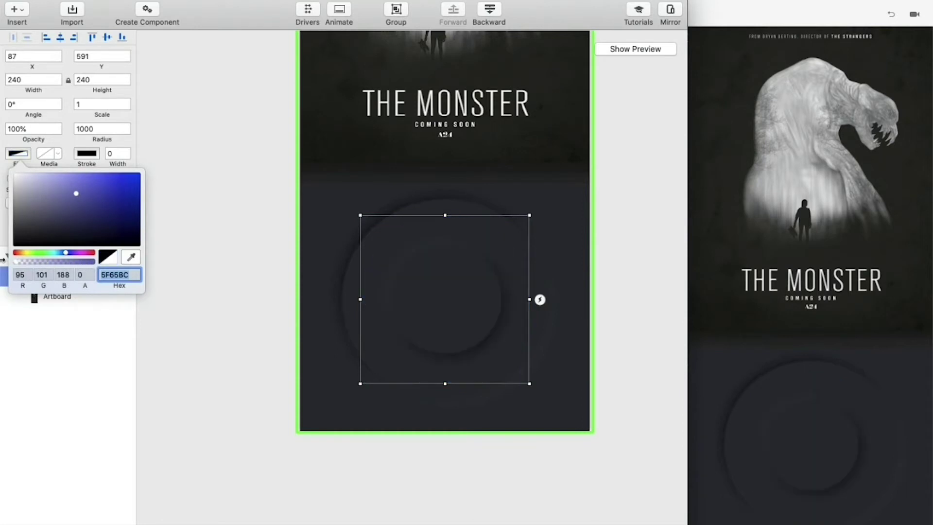
click(185, 142)
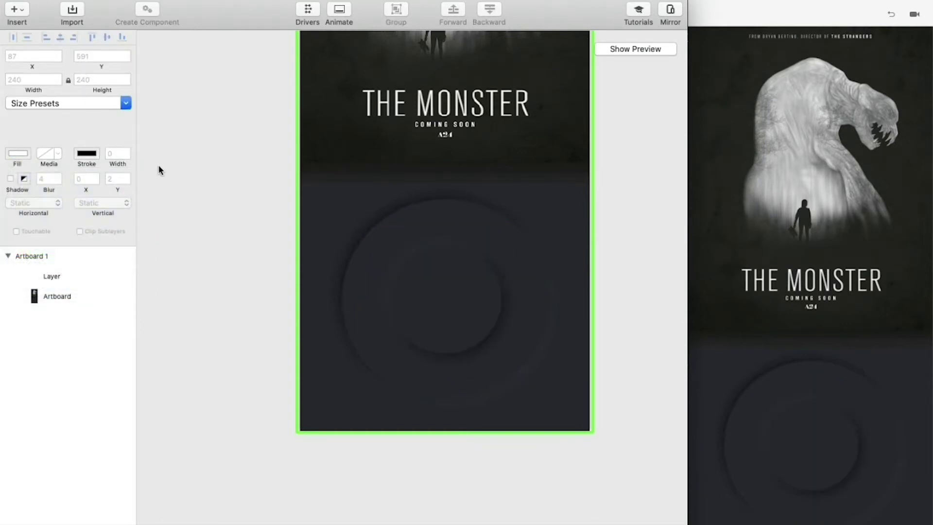
Step: Give the circle a magenta stroke with the colour FF00E1
click(60, 276)
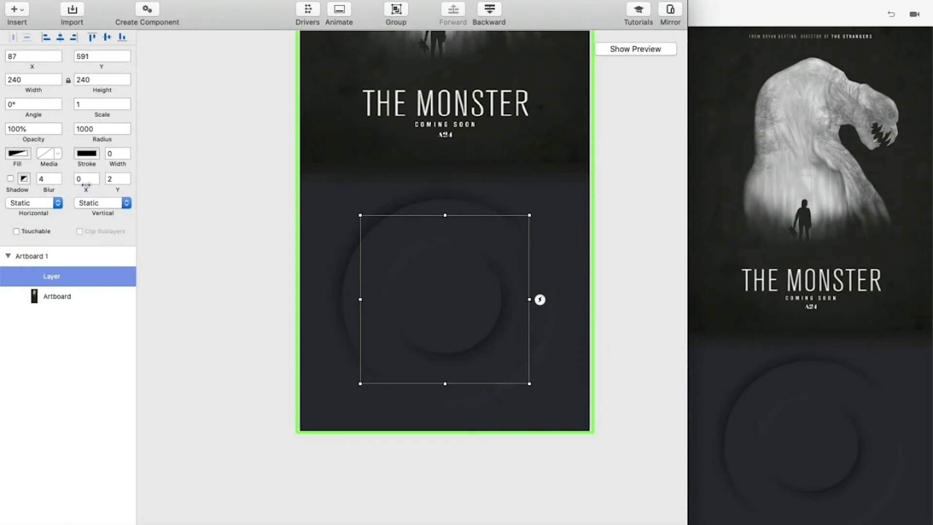
click(86, 154)
click(77, 252)
mouse_move(76, 253)
mouse_down()
mouse_move(90, 253)
mouse_move(135, 190)
mouse_move(191, 137)
mouse_up()
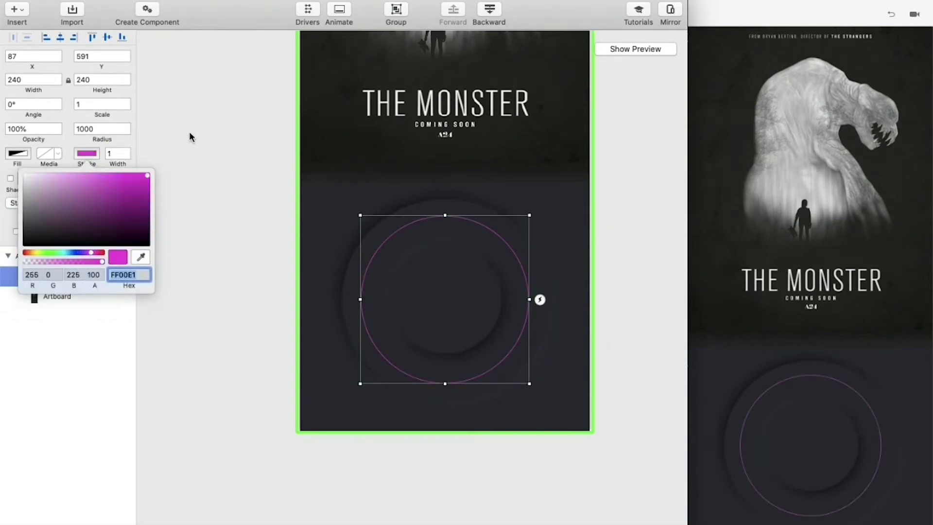
click(191, 137)
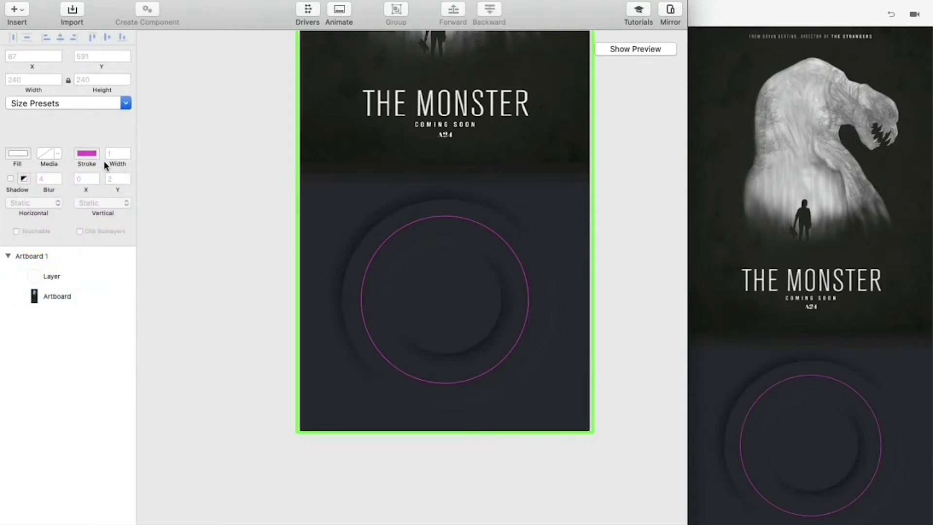
Step: Set the circle's stroke width to 20
click(58, 276)
drag(104, 165, 125, 165)
click(120, 154)
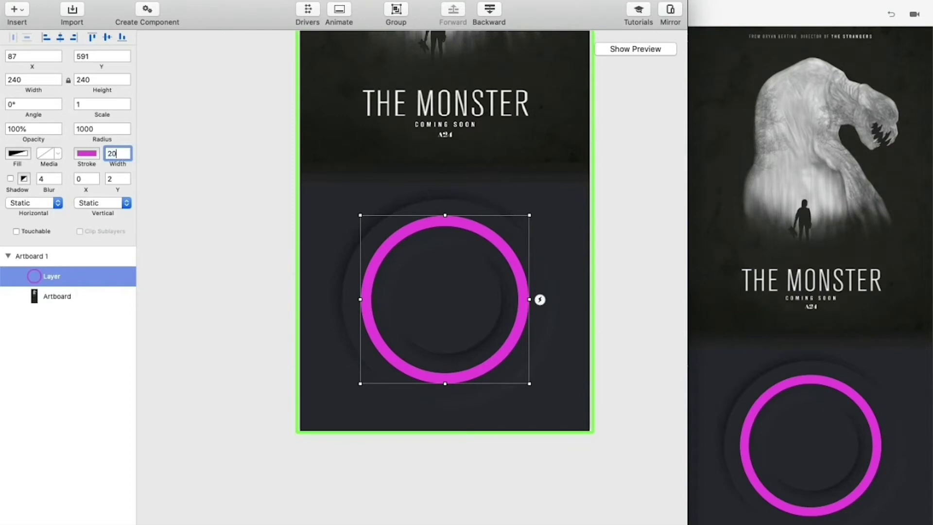
key(Return)
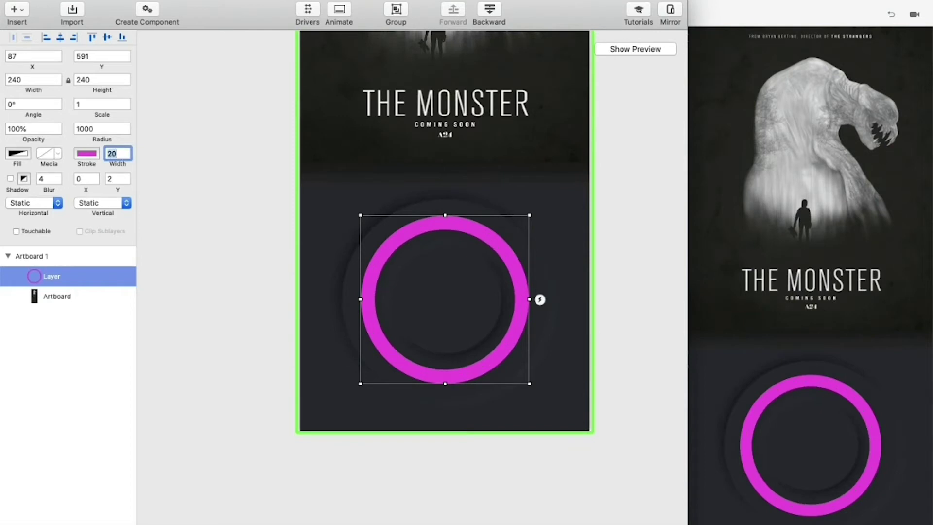
Step: Change the circle's stroke colour to pink, FF008E
click(86, 155)
drag(93, 258, 96, 259)
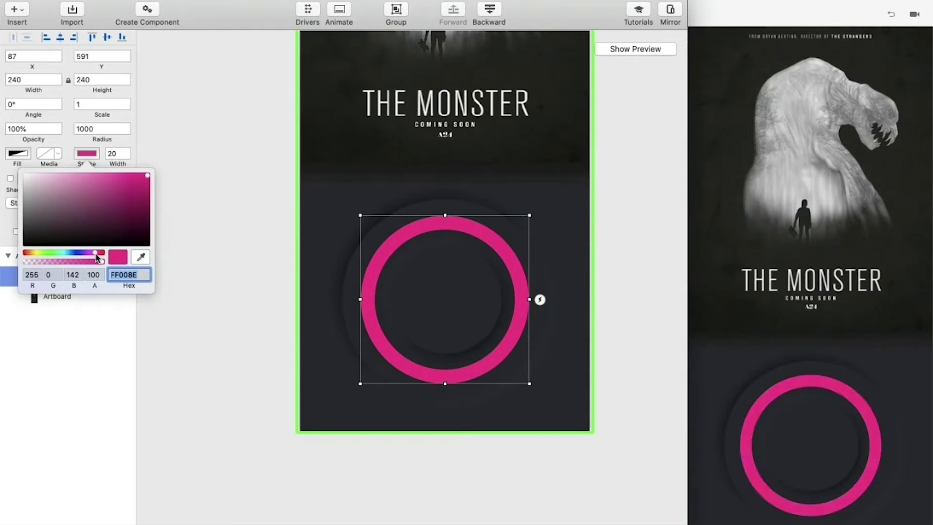
click(206, 171)
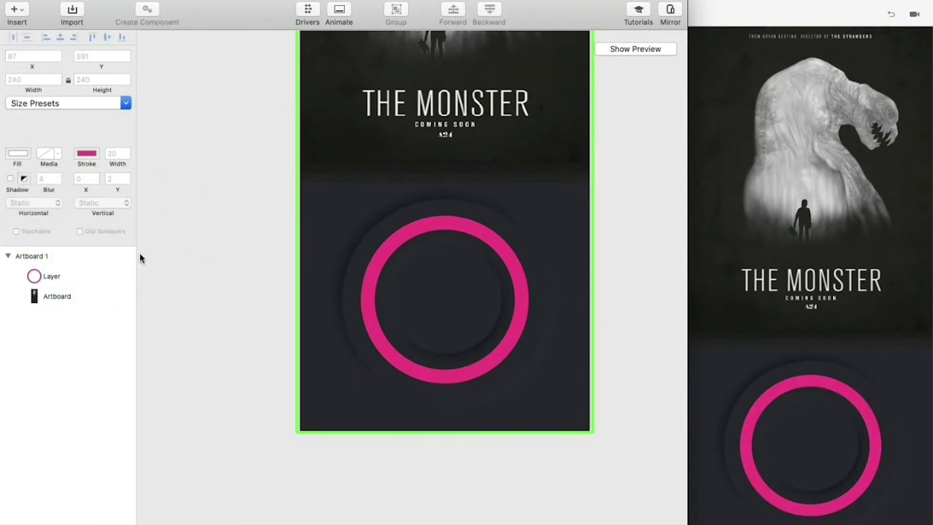
click(54, 277)
click(54, 277)
click(199, 323)
click(74, 294)
shift+click(64, 275)
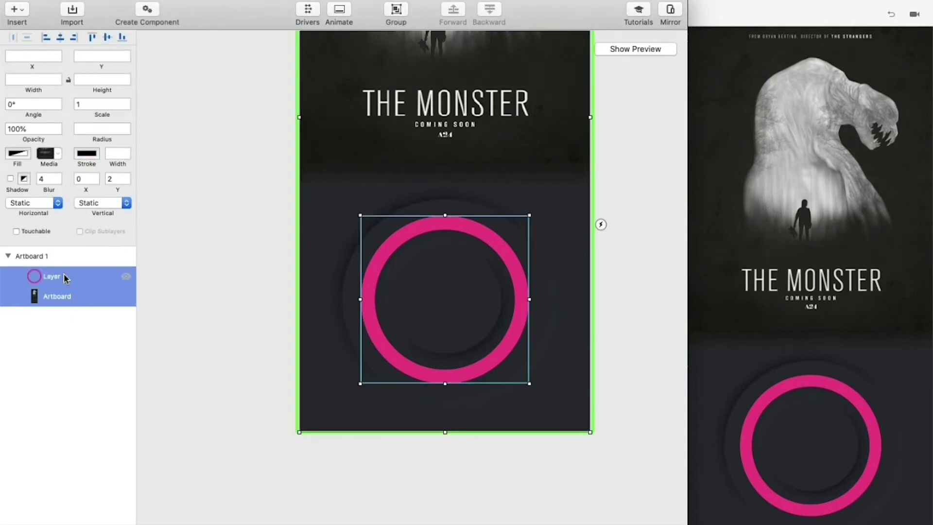
click(93, 342)
Step: Set the pink ring layer's opacity to 10%
click(66, 278)
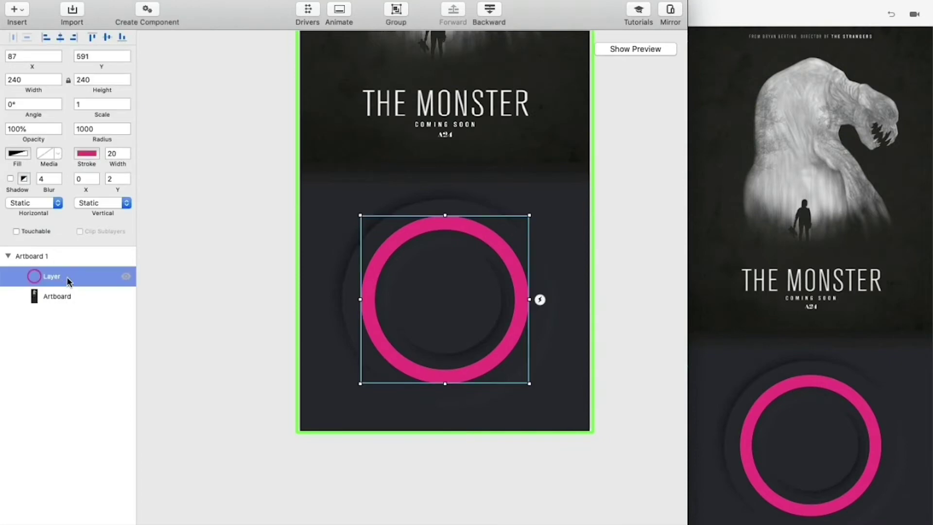
click(28, 103)
click(33, 130)
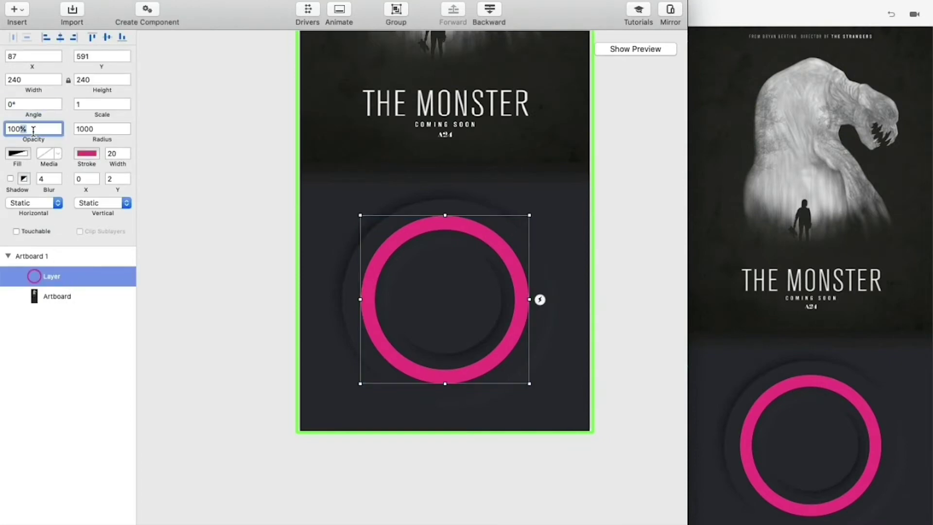
text(10)
key(Return)
click(138, 157)
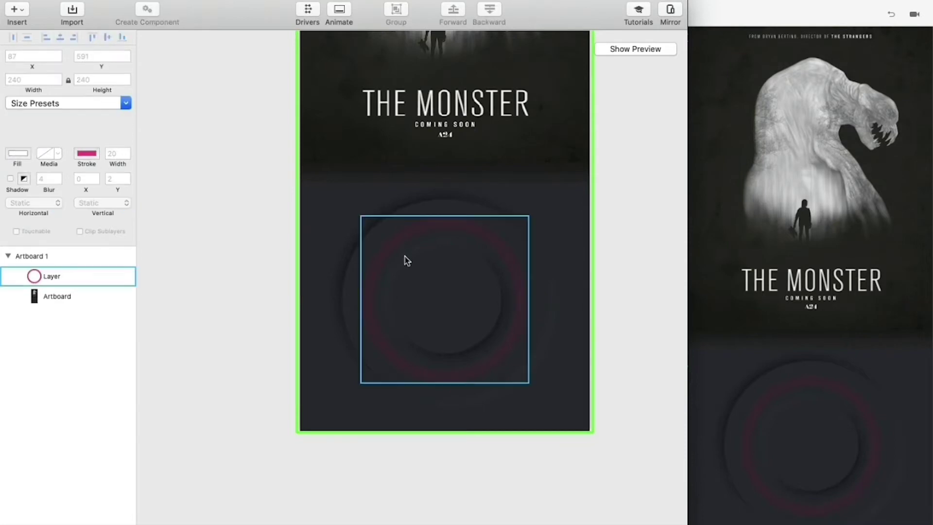
Step: Group the faint ring with the poster image and name the group "background"
click(62, 278)
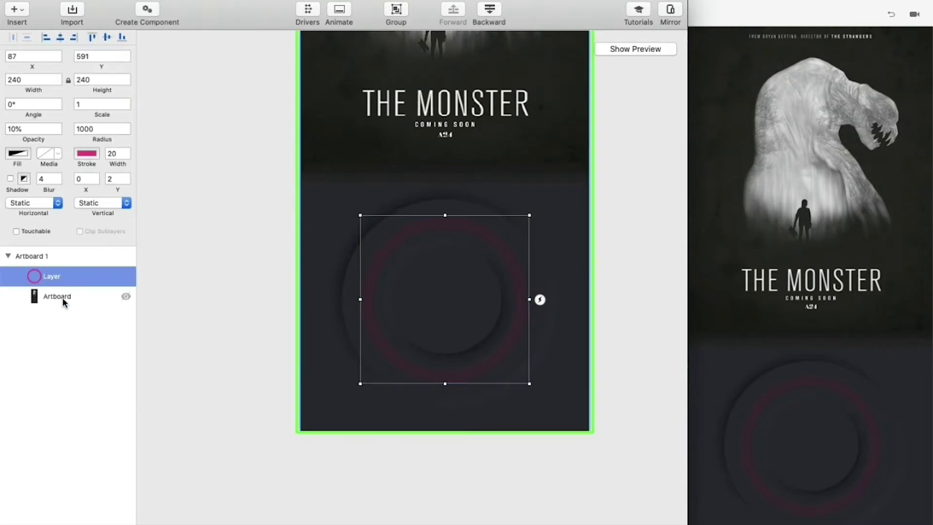
shift+click(62, 297)
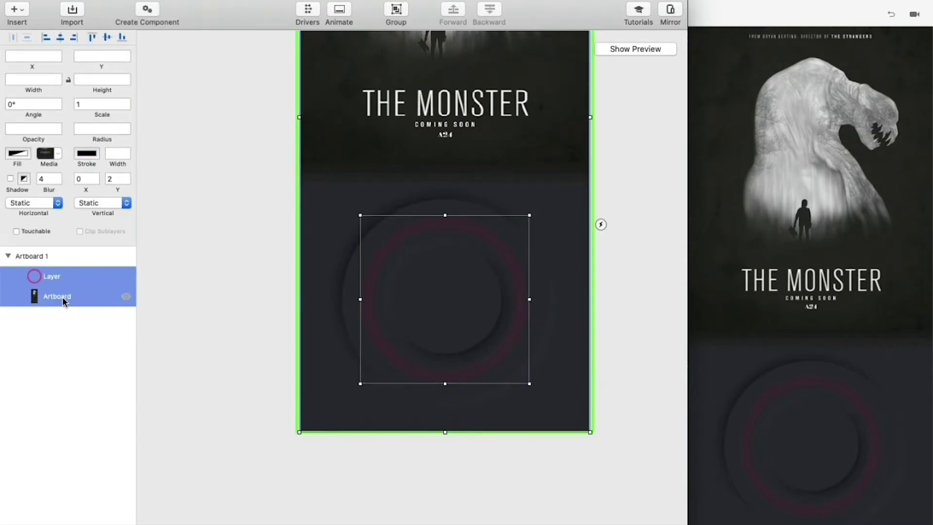
key(super+g)
double_click(71, 276)
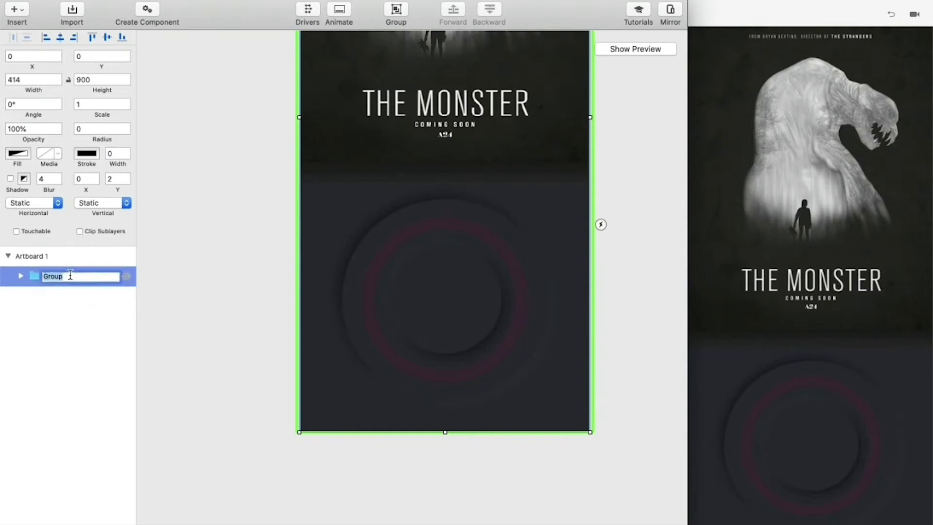
text(background)
key(Return)
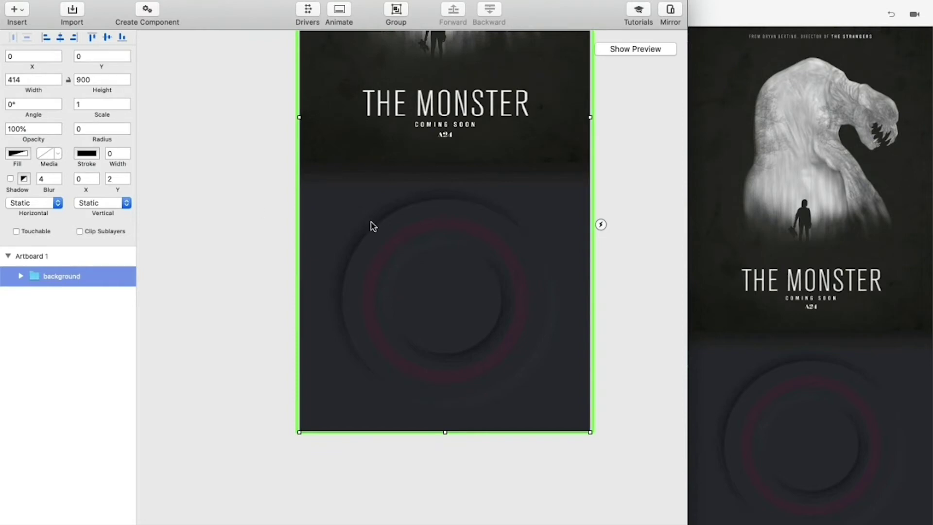
click(187, 156)
click(364, 133)
click(180, 203)
Step: Copy the ring layer inside the background group and paste the copy above the group on Artboard 1
click(68, 275)
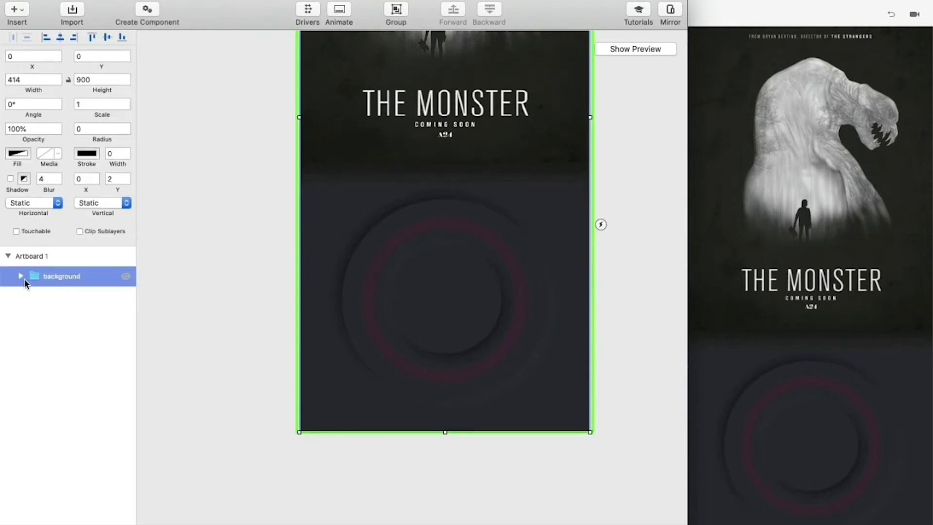
click(21, 277)
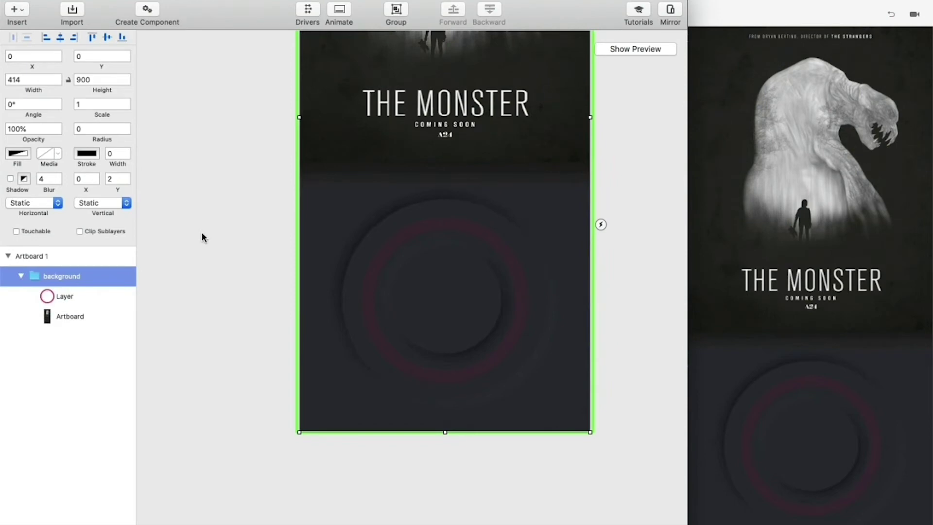
click(62, 297)
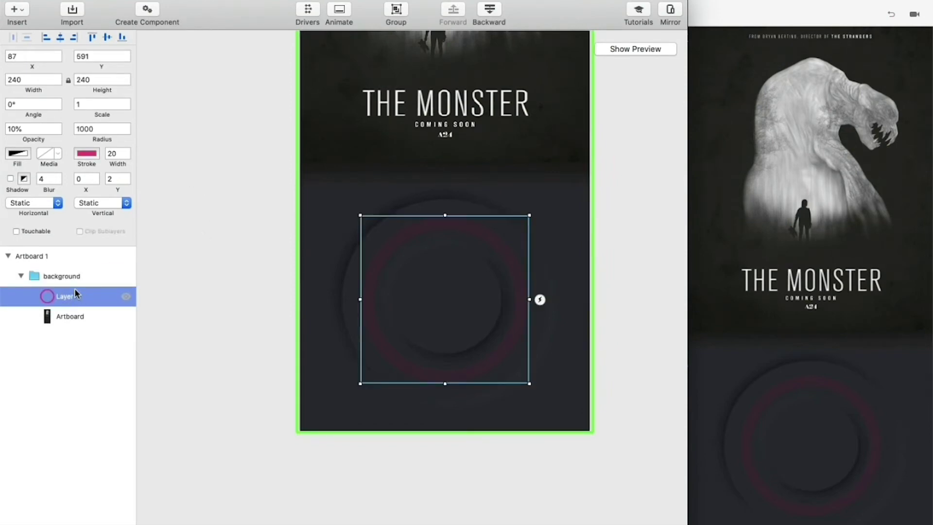
key(super+x)
key(super+v)
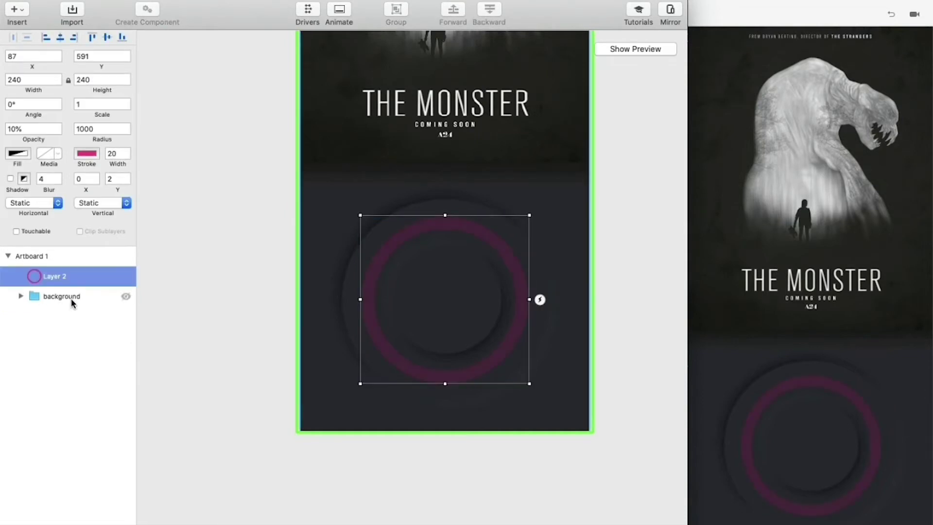
Step: Rename the pasted ring "right" and set its opacity to 100%
double_click(61, 276)
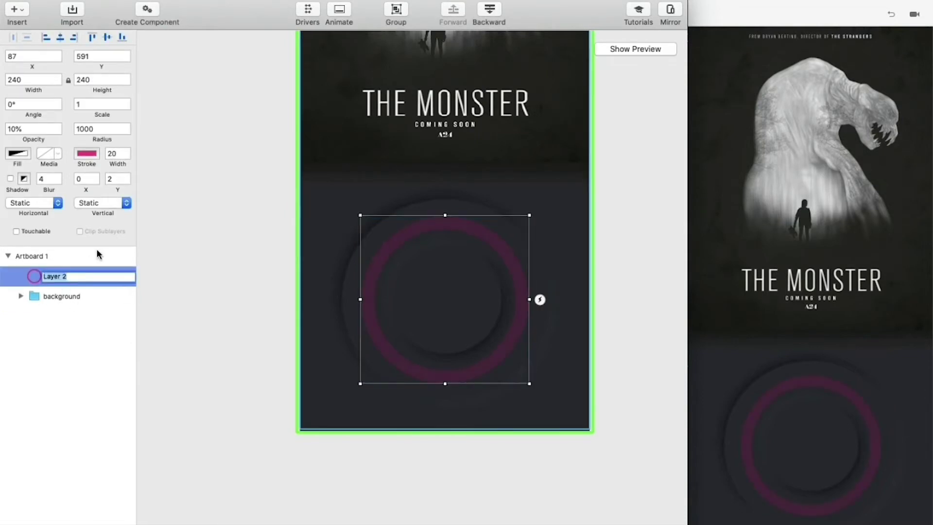
text(right)
key(Return)
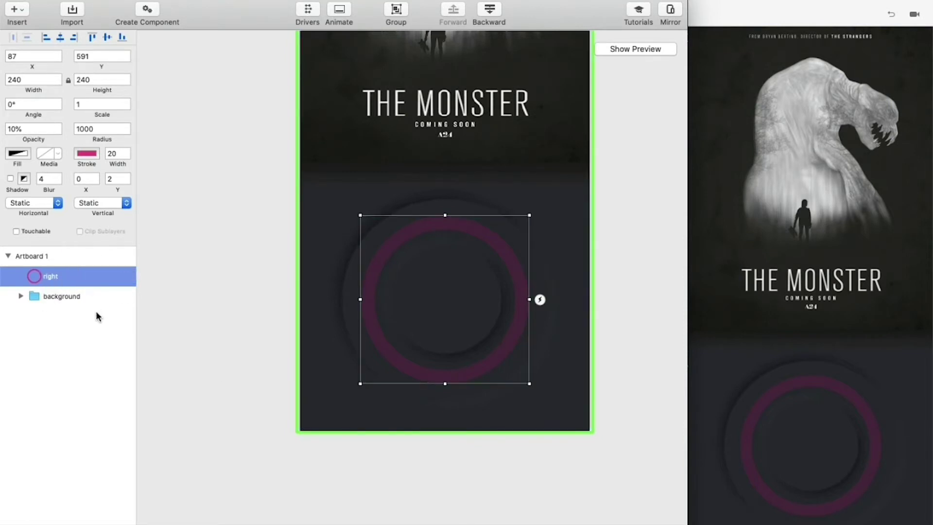
click(32, 128)
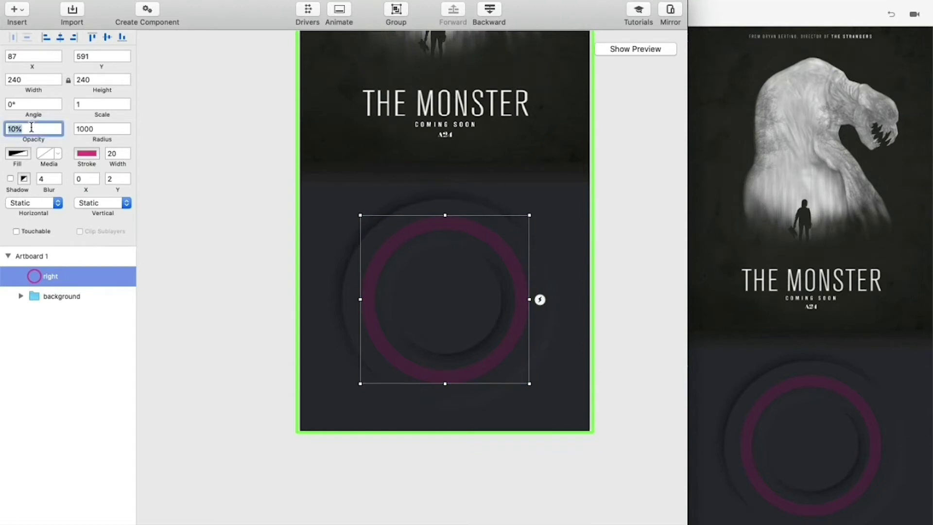
text(100)
key(Return)
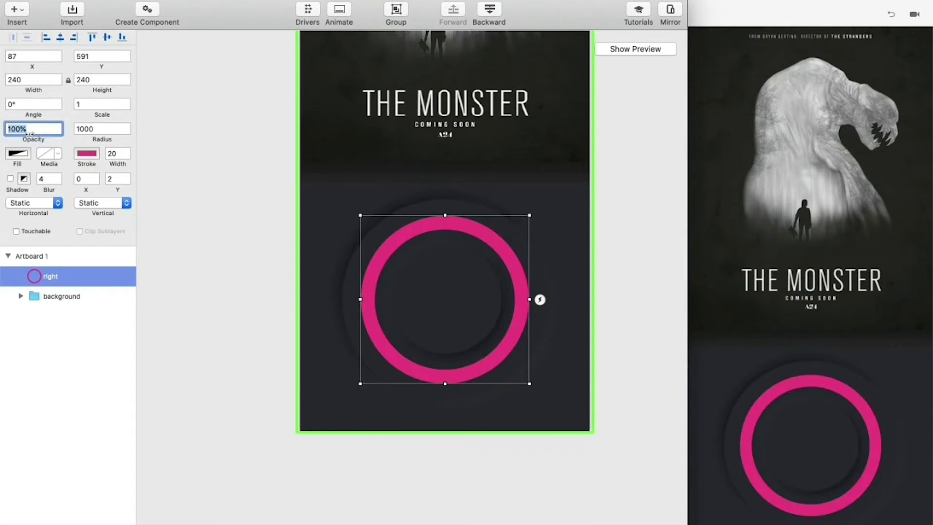
click(21, 296)
click(53, 316)
click(51, 277)
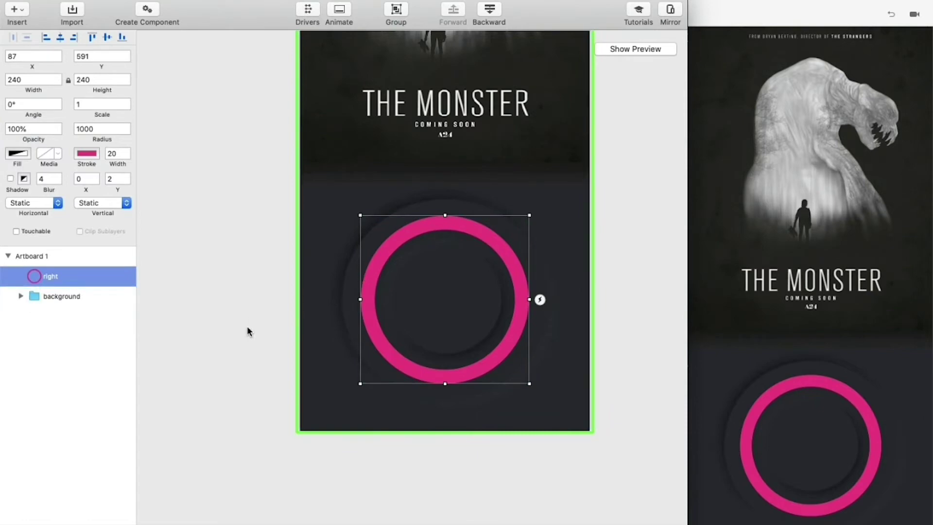
Step: Wrap the "right" ring in two nested groups and name the outer group "right container"
super+click(68, 278)
click(66, 279)
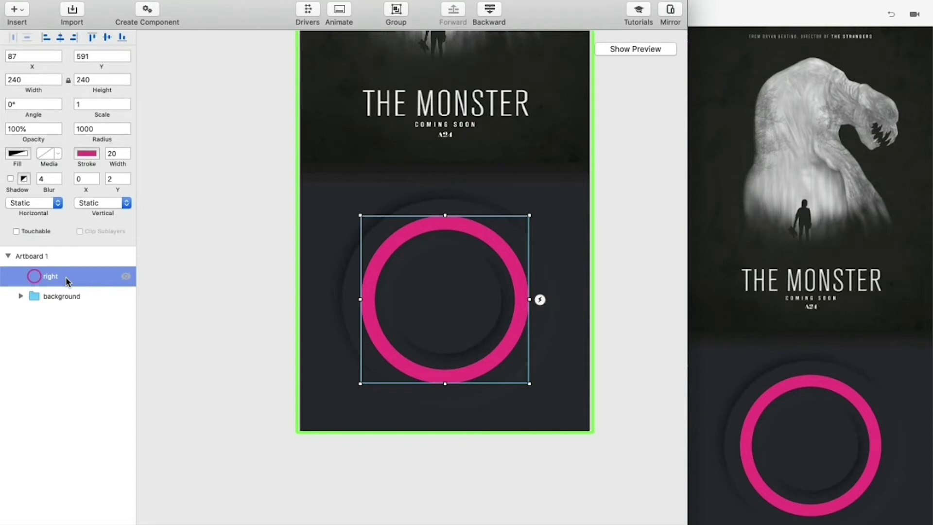
key(super+g)
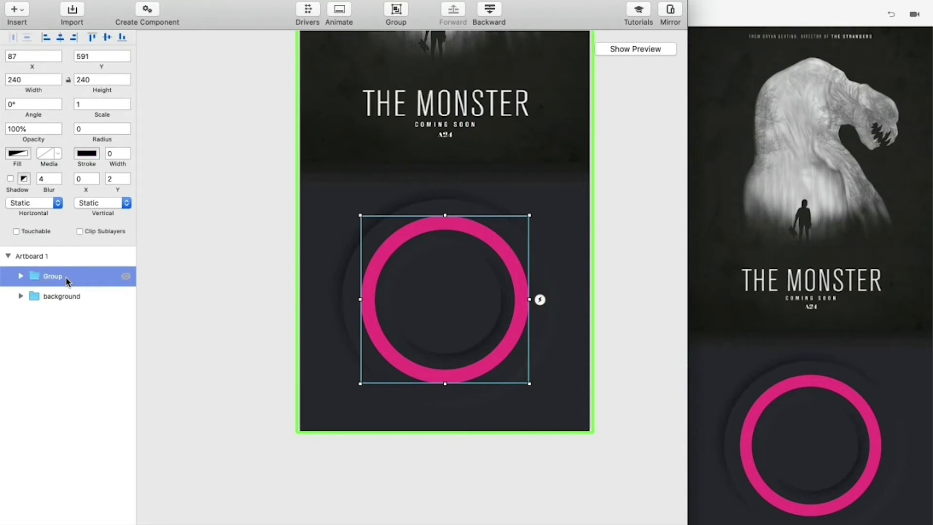
key(super+g)
double_click(69, 279)
text(right container)
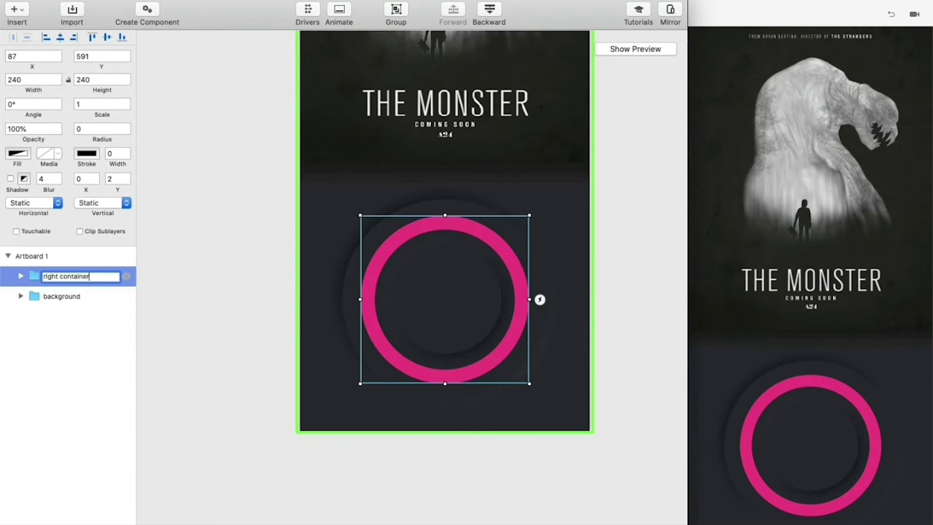
key(Return)
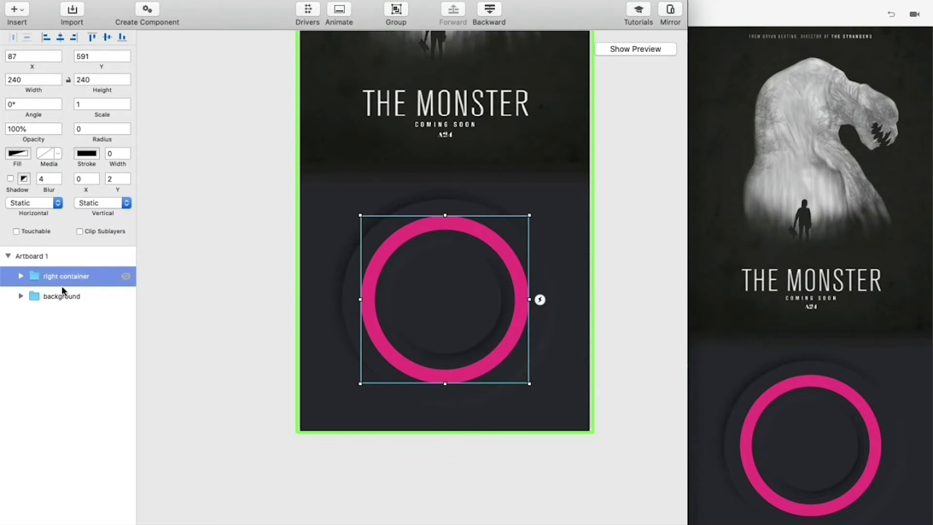
Step: Rename the inner group inside "right container" as "right control"
click(21, 276)
double_click(79, 297)
text(r)
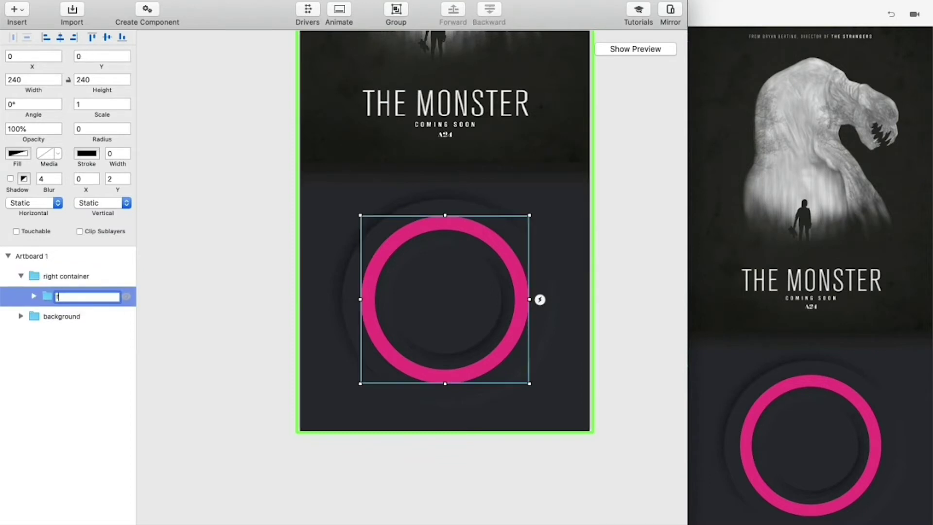
text(ight control)
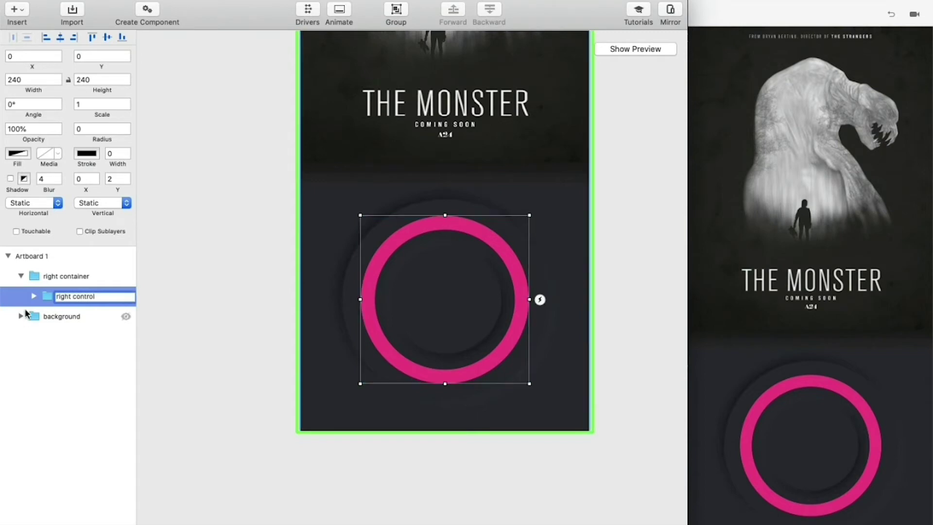
Step: Rename the innermost group inside "right control" as "right circle" and expand it to reach the ring layer
click(33, 296)
click(74, 317)
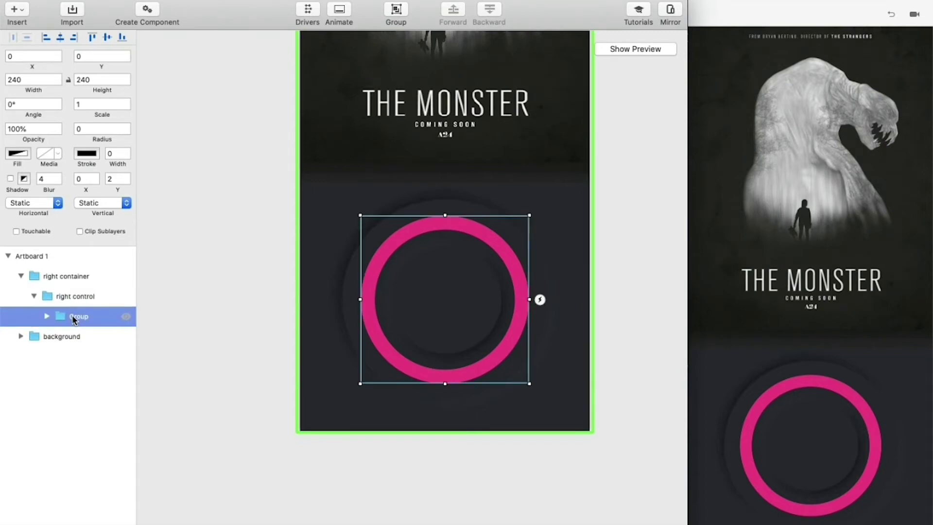
double_click(74, 317)
text(right cir)
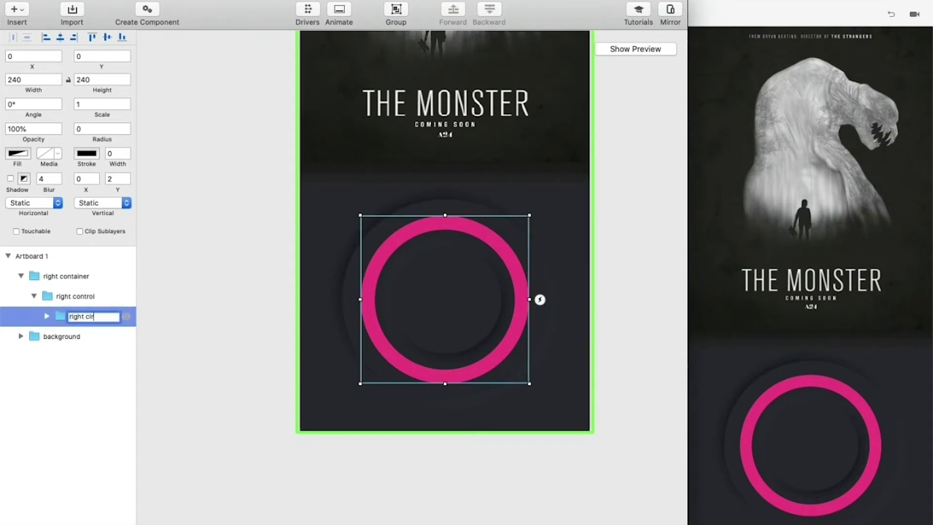
text(cle)
key(Return)
click(46, 316)
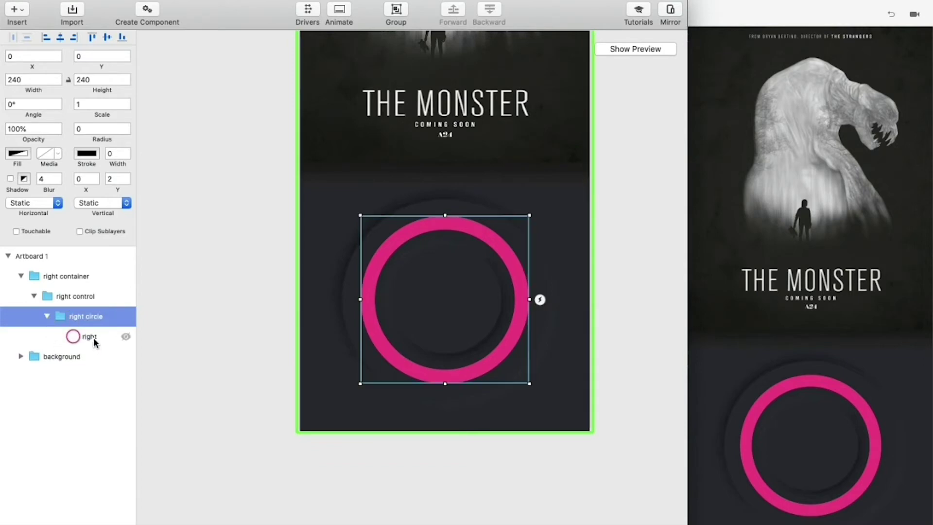
click(89, 338)
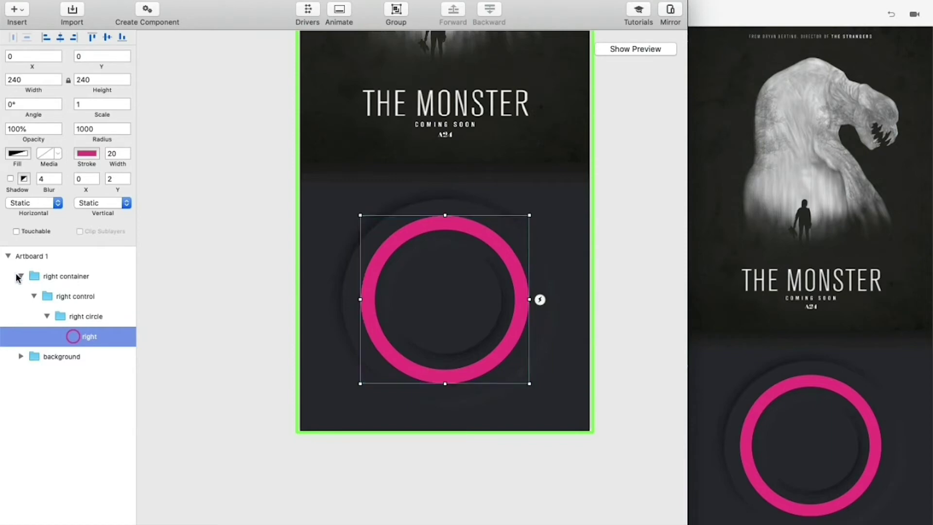
Step: Enable Clip Sublayers on the "right container" and "right circle" groups, leaving "right control" unclipped
click(46, 276)
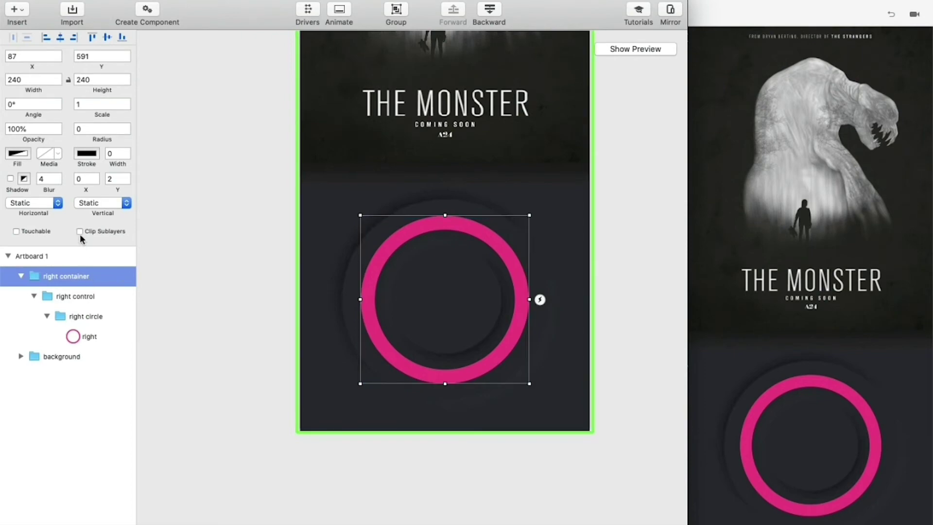
click(67, 297)
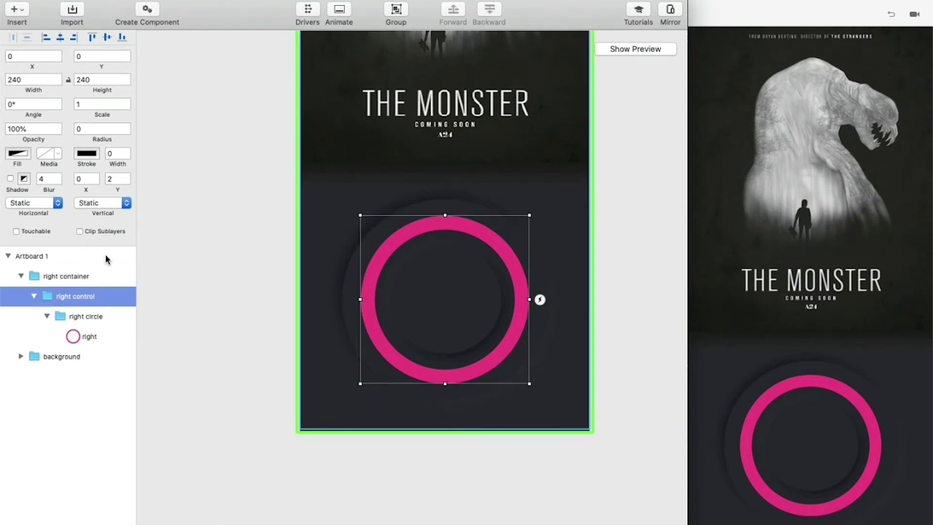
click(74, 322)
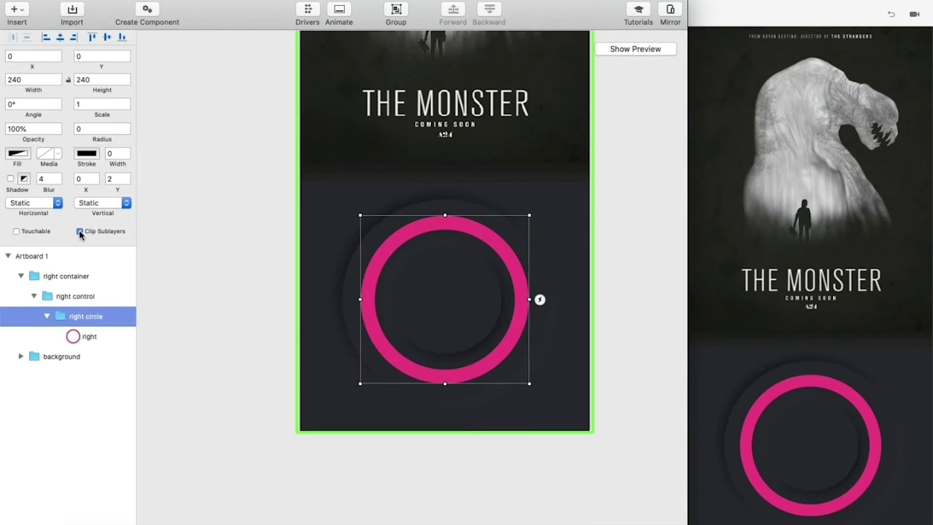
click(81, 337)
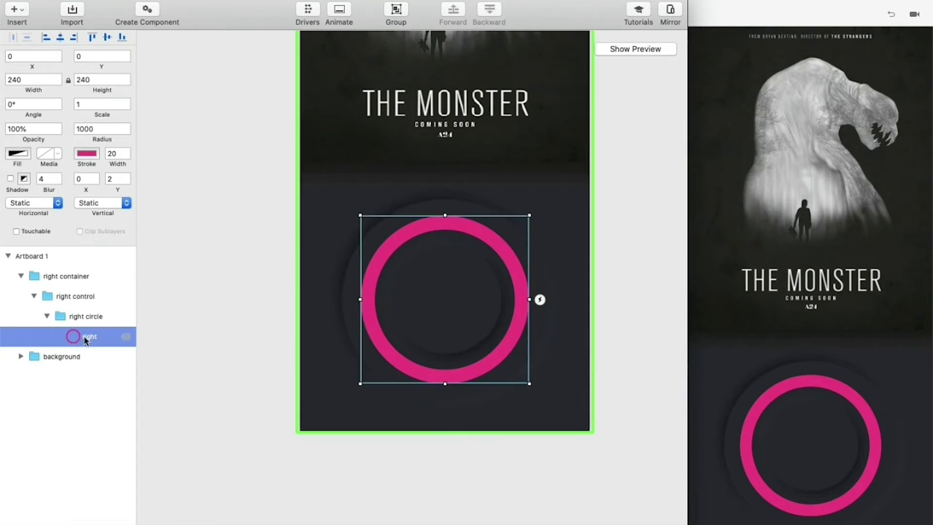
click(60, 278)
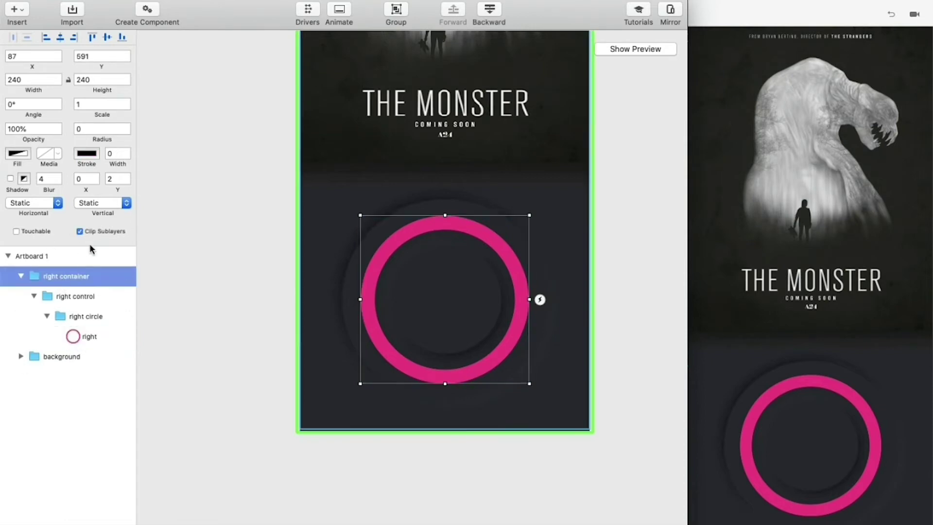
click(77, 317)
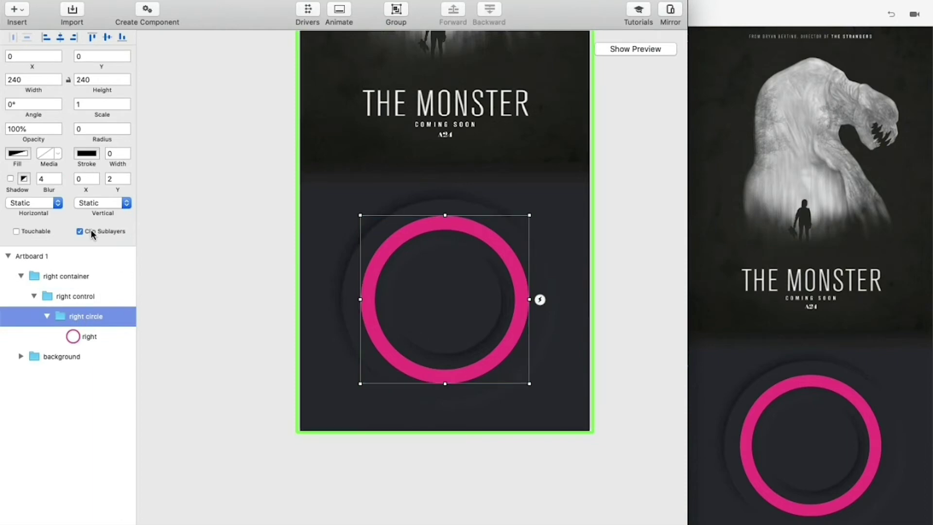
click(57, 297)
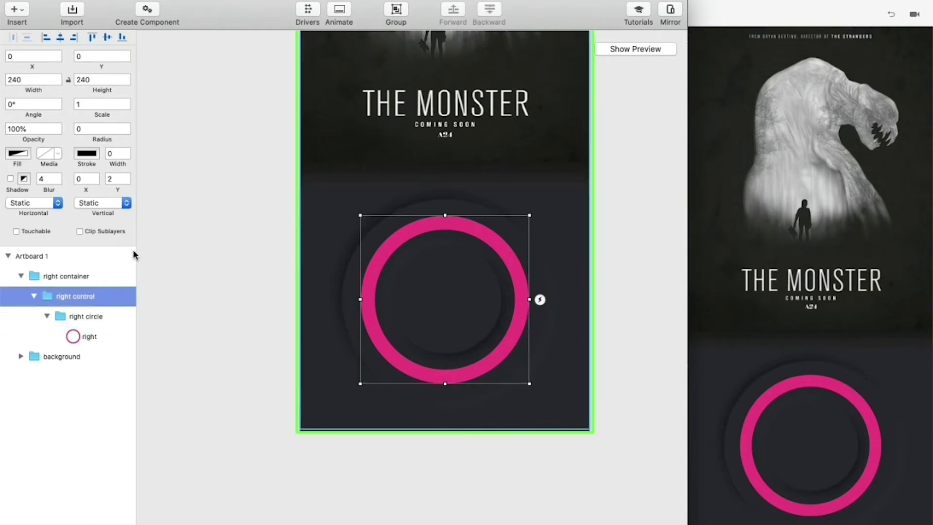
key(Escape)
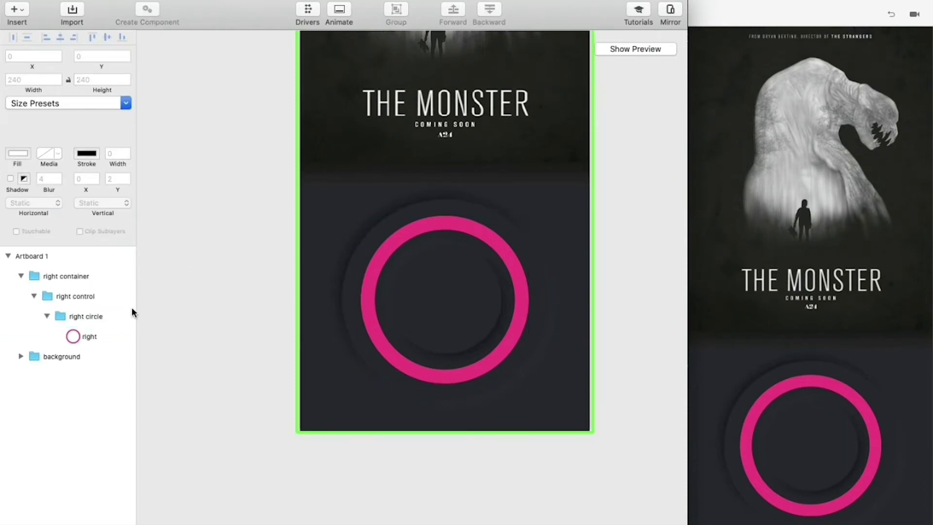
Step: Shrink the "right container" group from its left edge to a width of 120, covering only the ring's right half
click(74, 278)
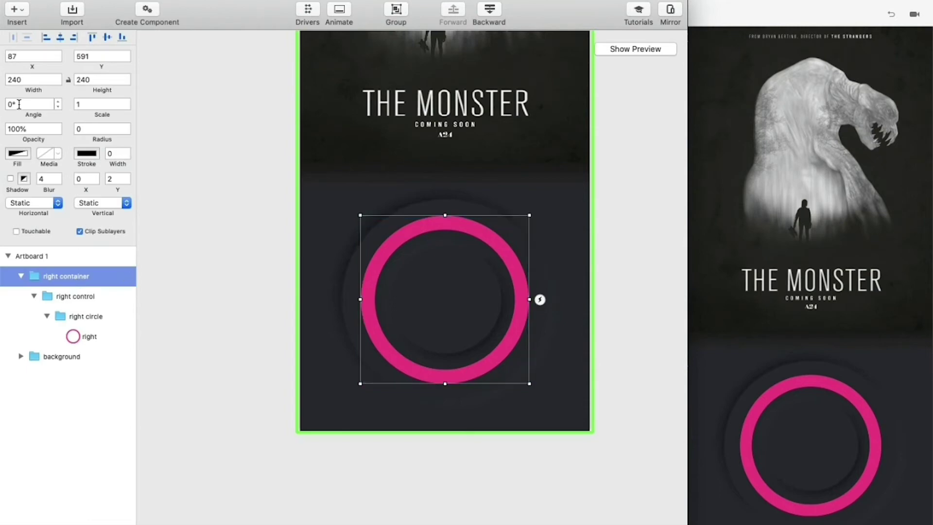
click(22, 79)
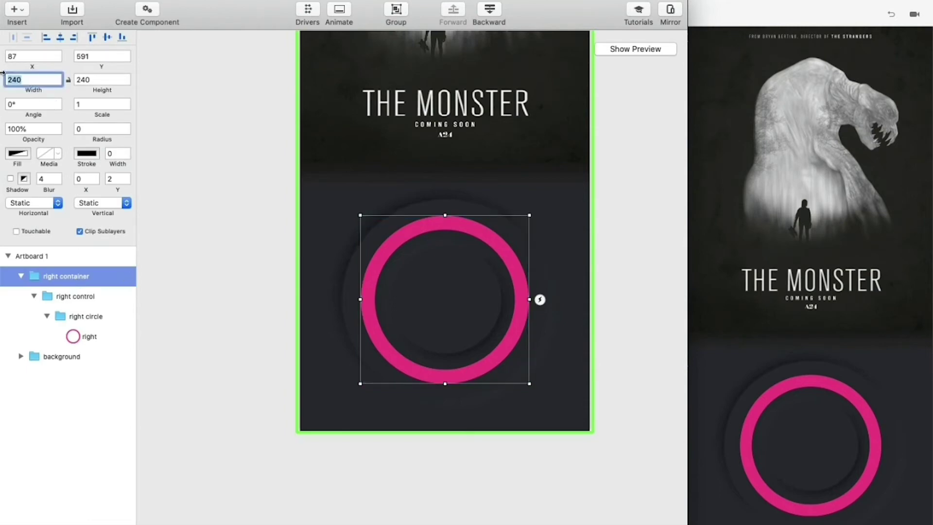
click(102, 280)
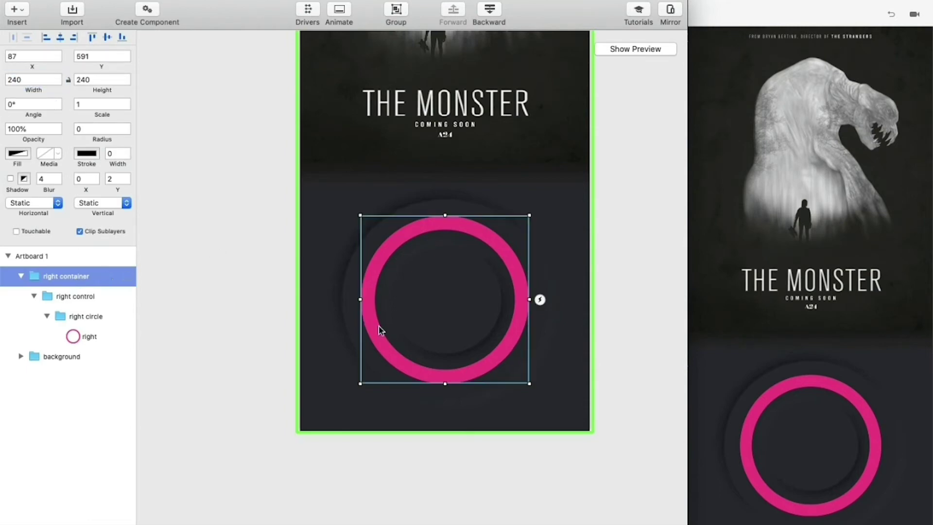
drag(362, 299, 446, 295)
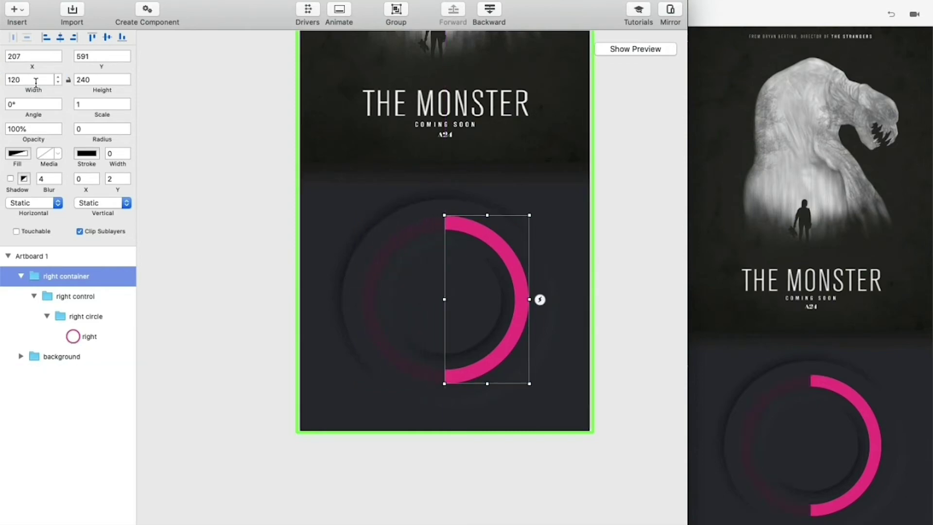
click(175, 247)
click(71, 276)
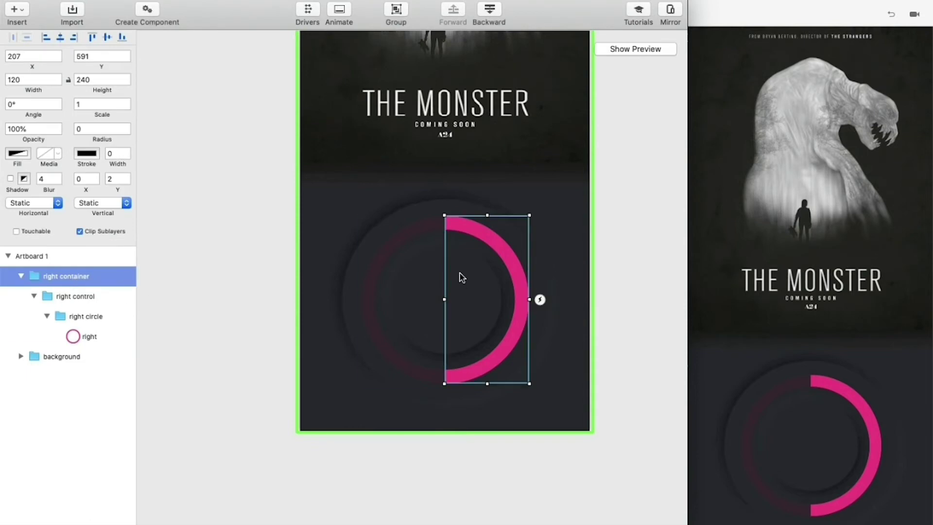
Step: Shrink the "right circle" group from its left edge to a width of 120, matching the right half of the ring
click(101, 295)
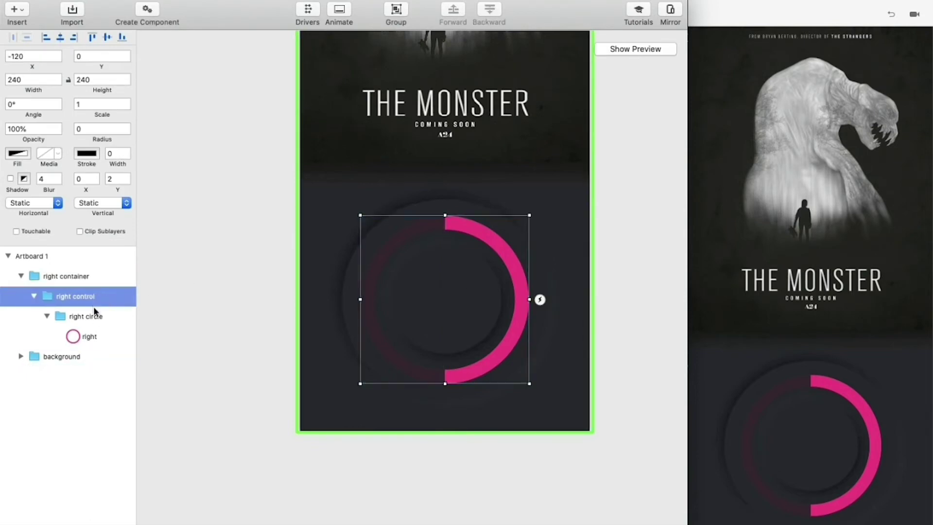
click(95, 316)
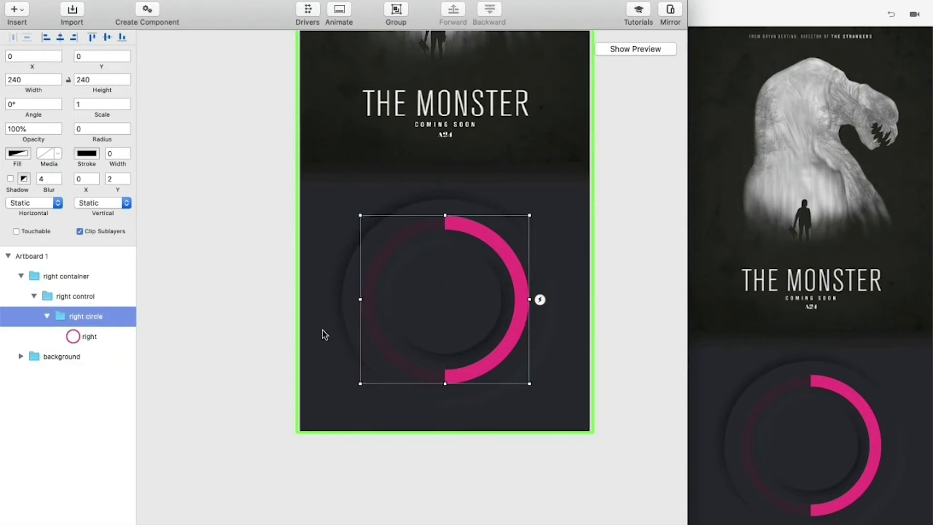
drag(361, 299, 444, 299)
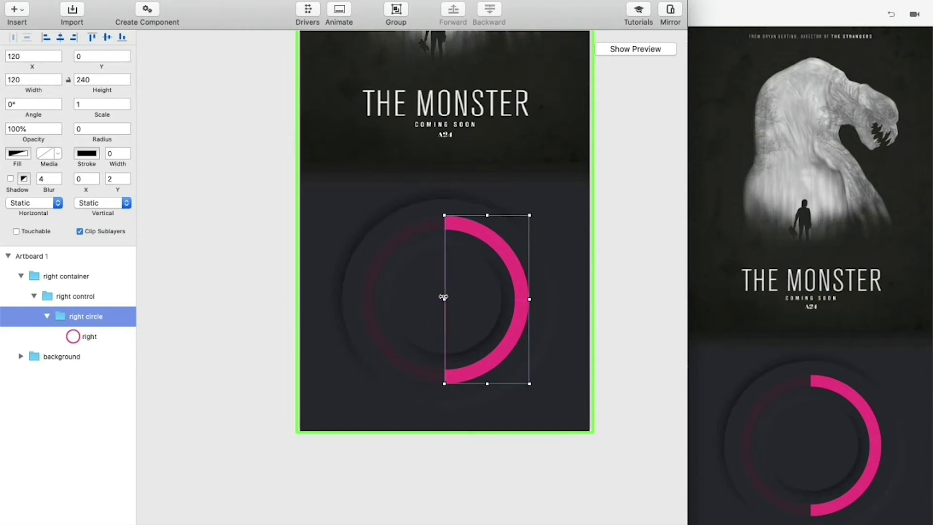
click(237, 255)
click(83, 276)
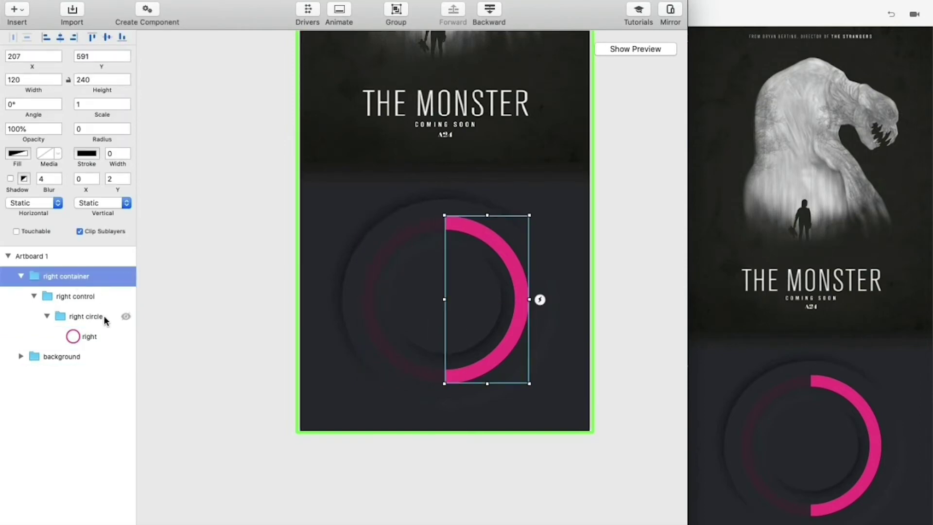
click(105, 317)
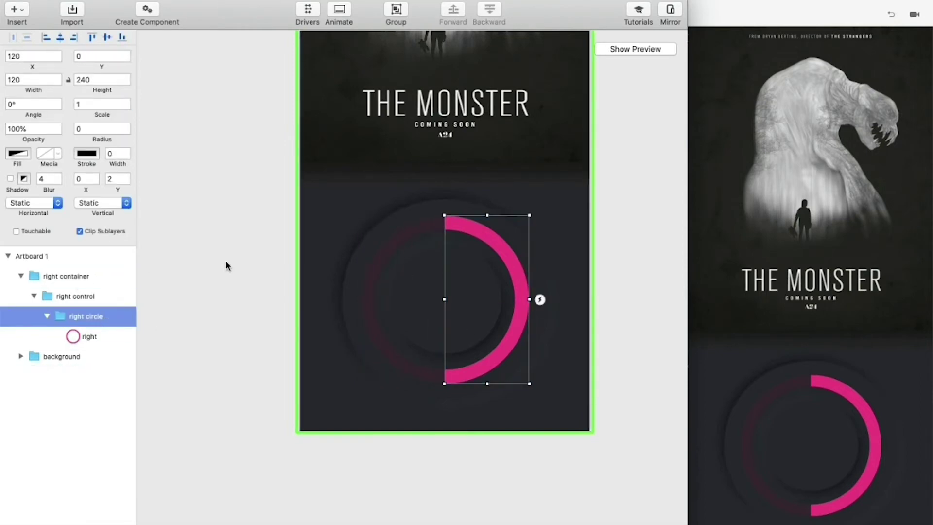
Step: Rotate the "right control" group to about -123° to test how the clipping reveals the pink arc
click(91, 298)
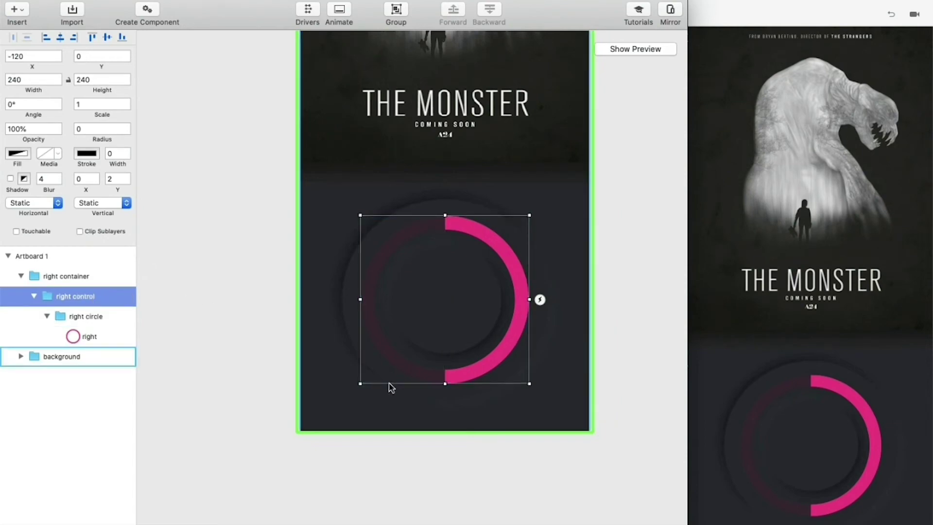
drag(529, 381, 450, 305)
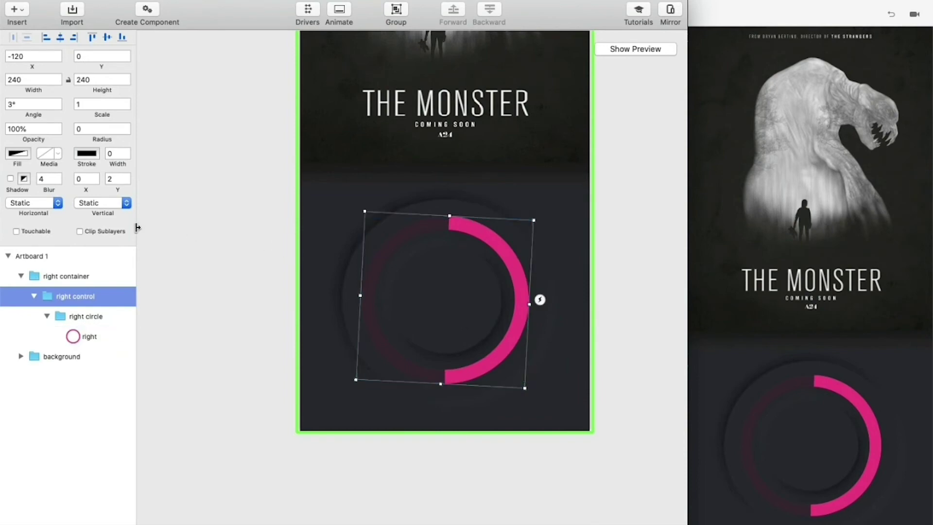
drag(138, 229, 198, 226)
scroll(514, 251, down, 3)
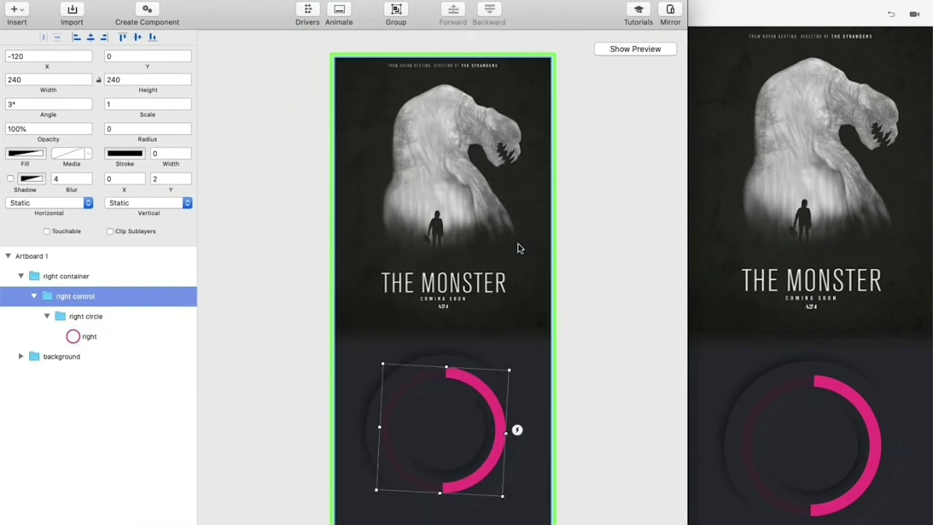
scroll(498, 322, up, 1)
scroll(495, 316, up, 3)
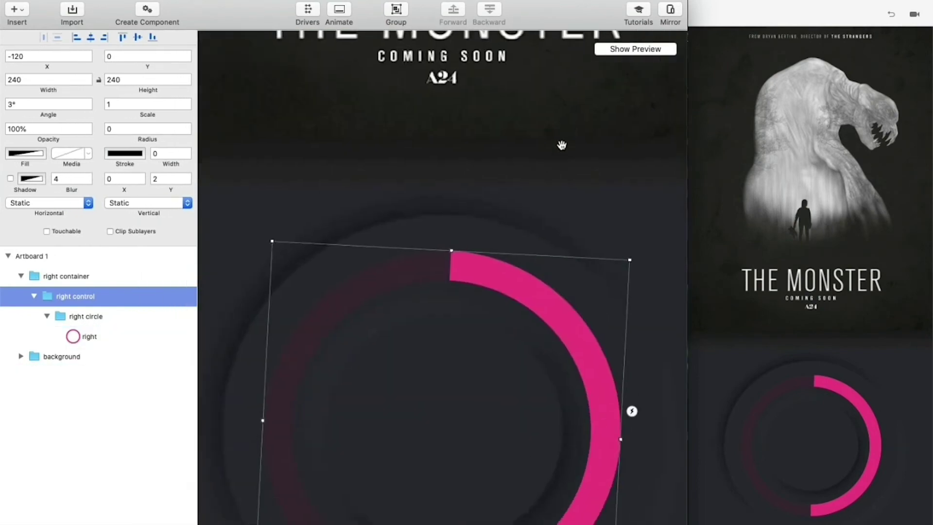
scroll(519, 215, down, 3)
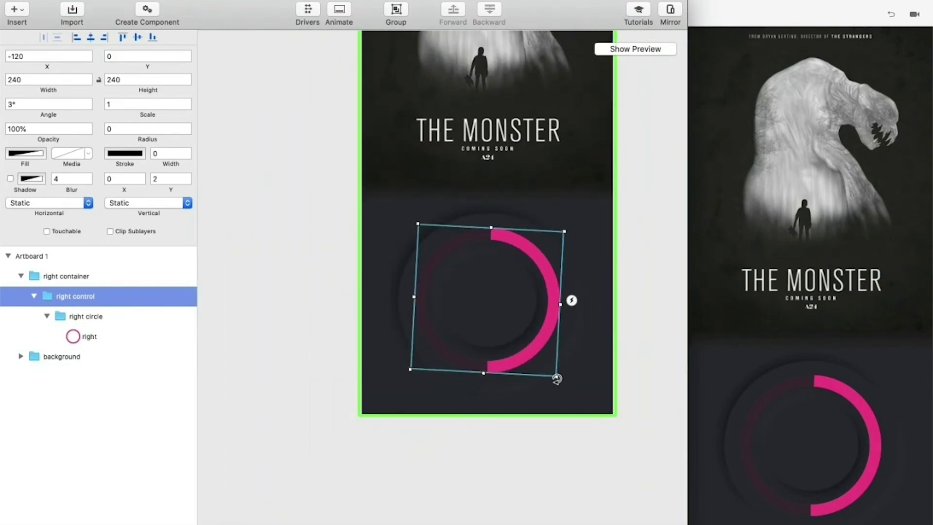
drag(556, 378, 546, 238)
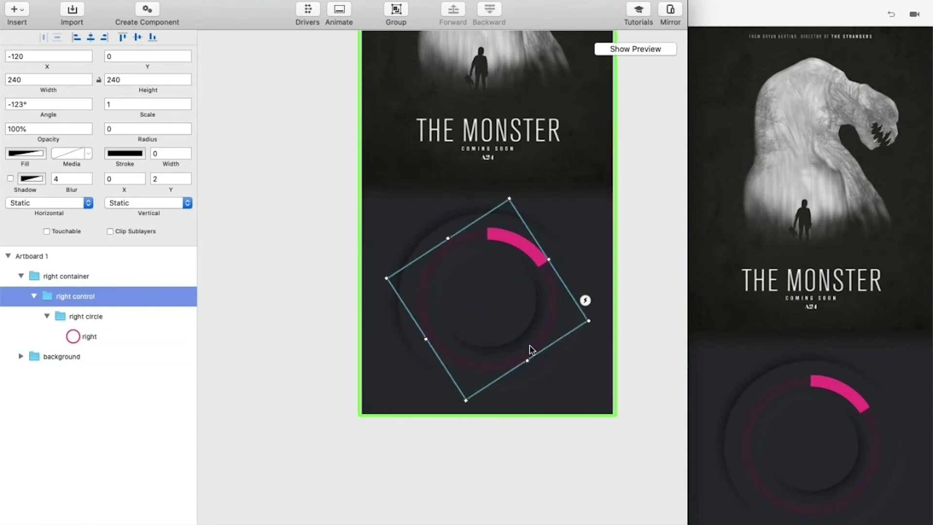
Step: Reset the angle of the "right control" group to 0° and deselect it
drag(588, 322, 427, 360)
click(41, 101)
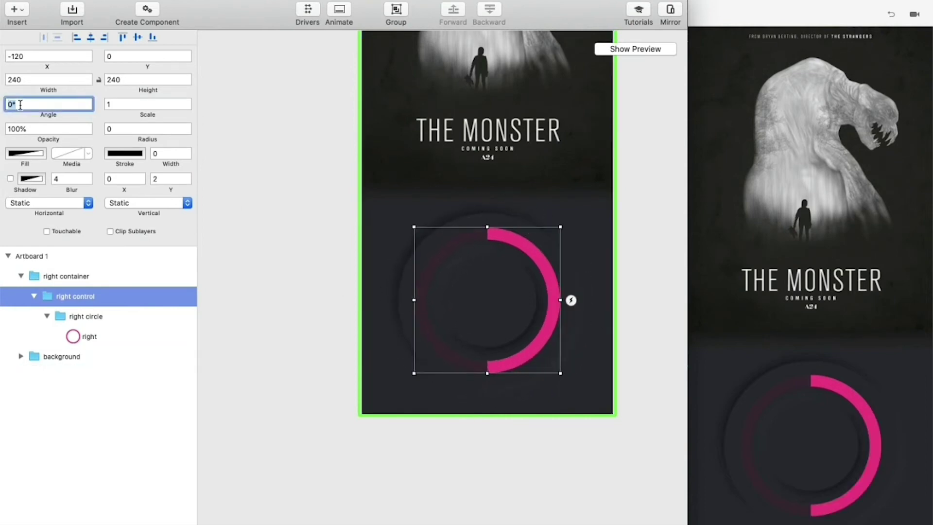
text(0)
click(241, 251)
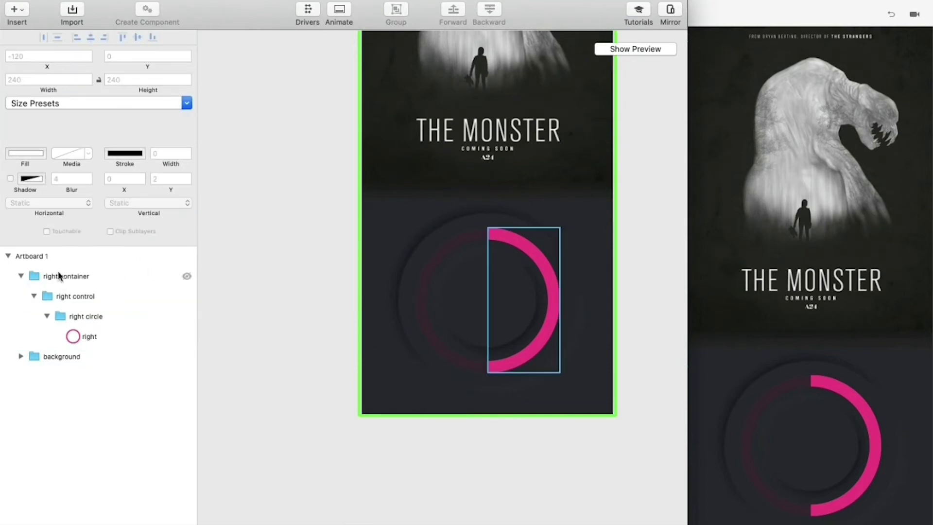
Step: Collapse and duplicate the "right container" group, and rename the copy as "left container"
click(21, 276)
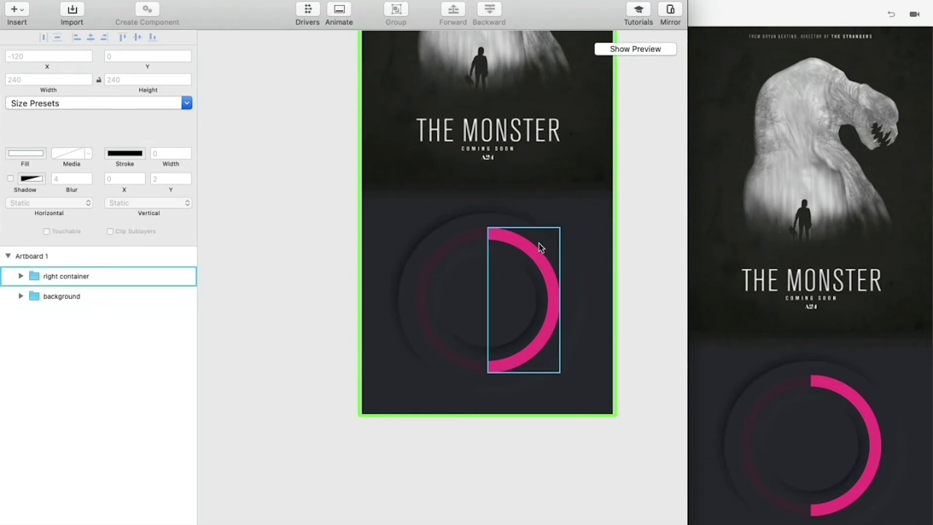
click(59, 275)
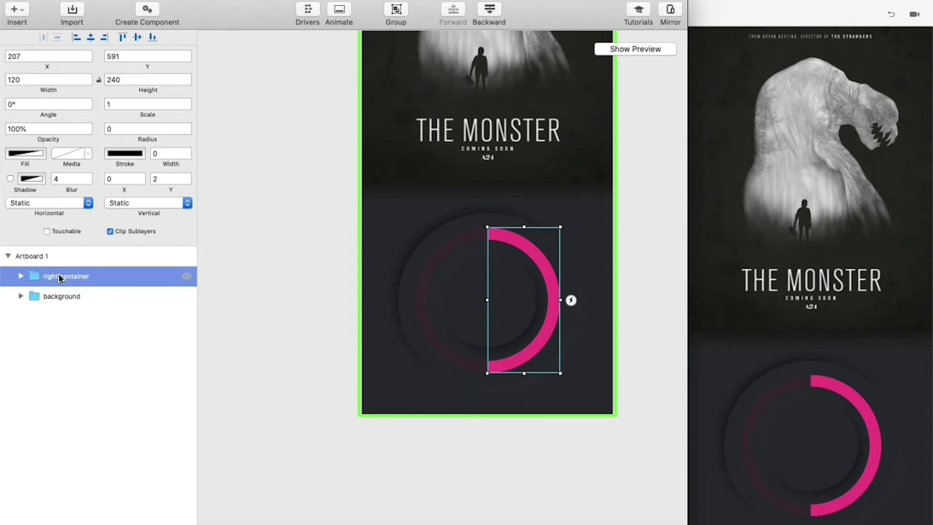
key(super+d)
double_click(71, 279)
double_click(50, 278)
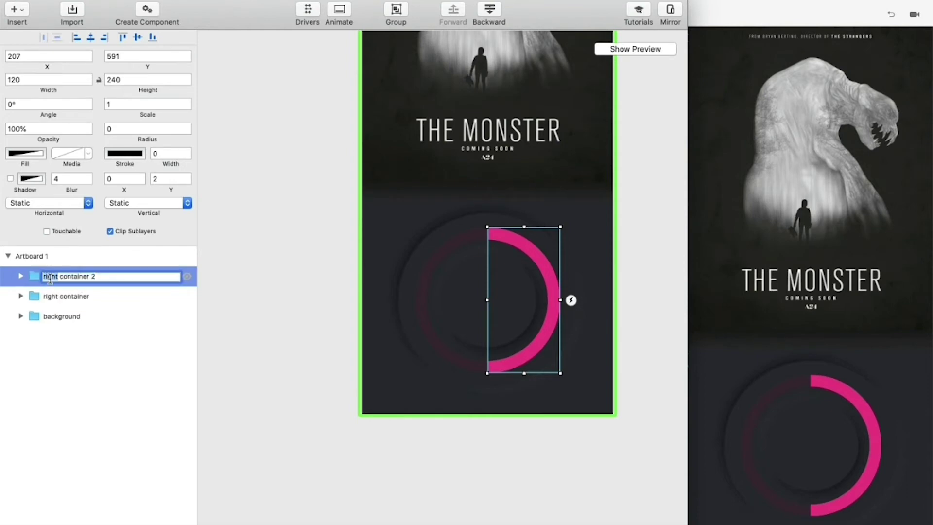
text(left)
key(Return)
Step: Rename the "right control 2" group inside the left container as "left control"
double_click(76, 292)
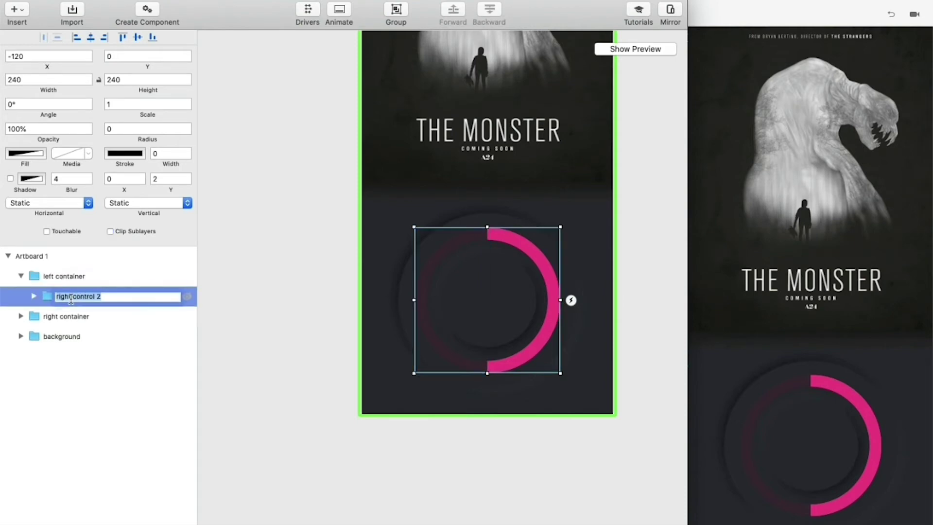
drag(56, 296, 71, 298)
text(left)
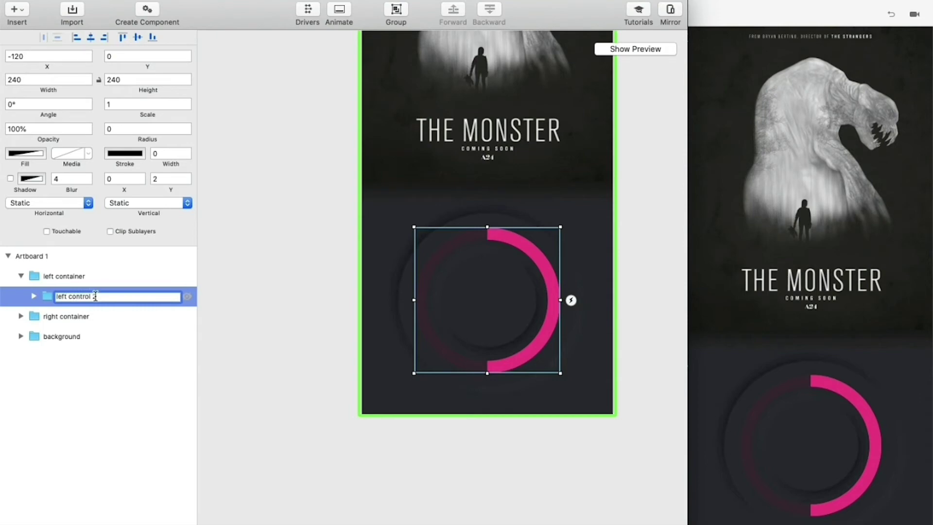
key(Return)
Step: Expand the "left control" group and rename its "right circle 2" subgroup as "left circle"
click(33, 295)
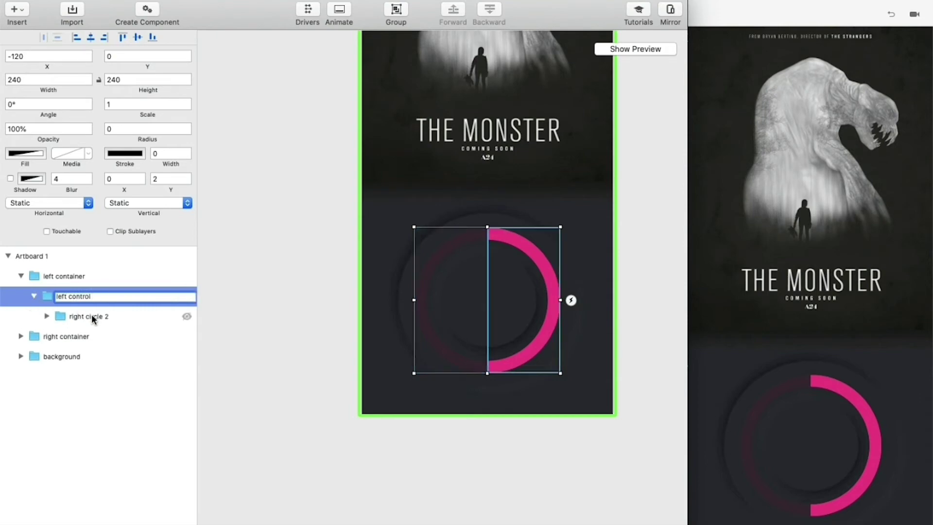
double_click(88, 316)
drag(69, 316, 83, 318)
text(left)
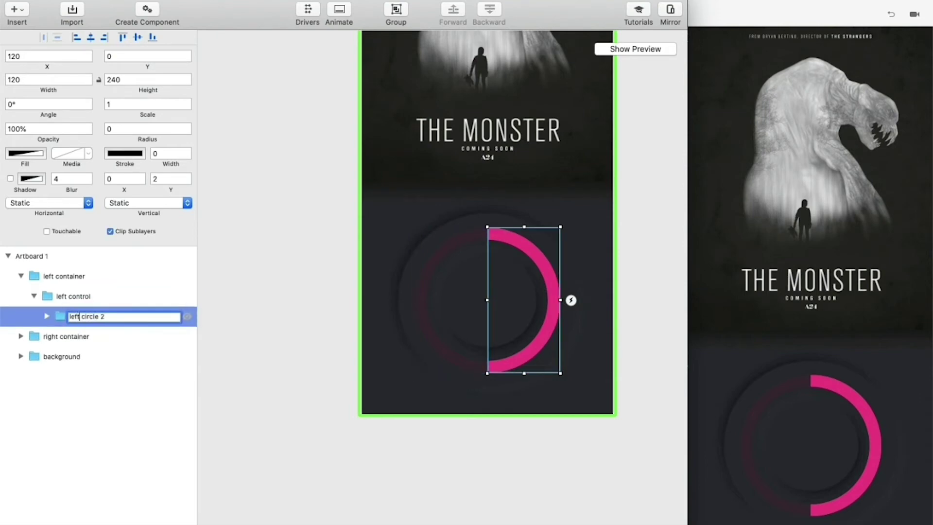
click(125, 317)
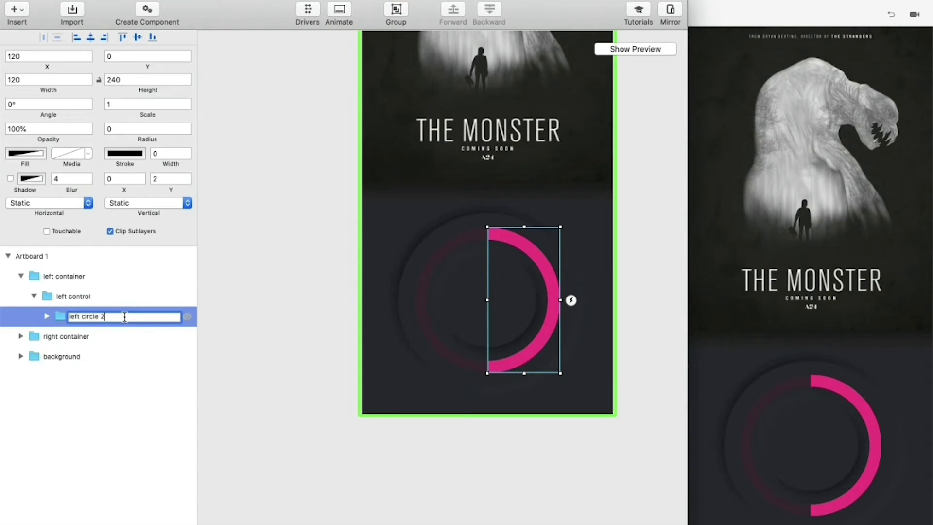
Step: Expand the "left circle" group, rename its "right 2" ring layer as "left", and deselect it
click(46, 316)
double_click(81, 335)
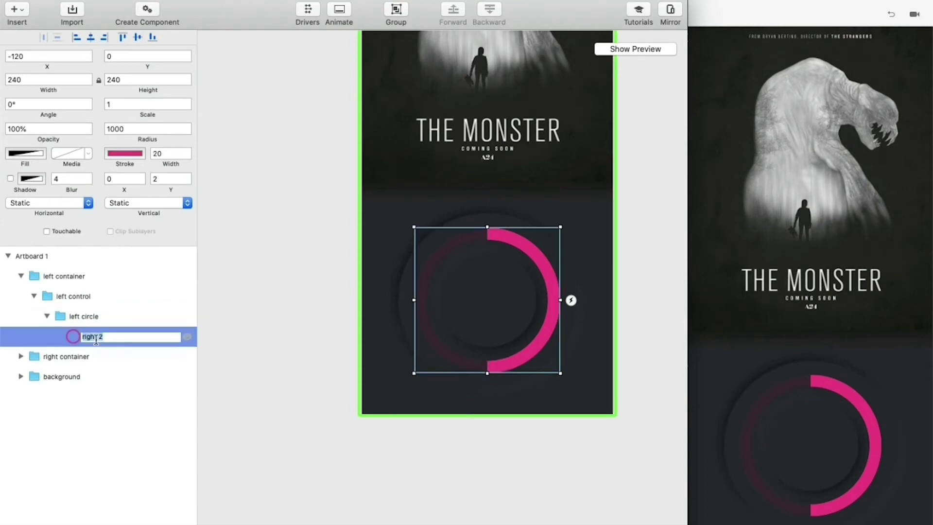
key(BackSpace)
key(Return)
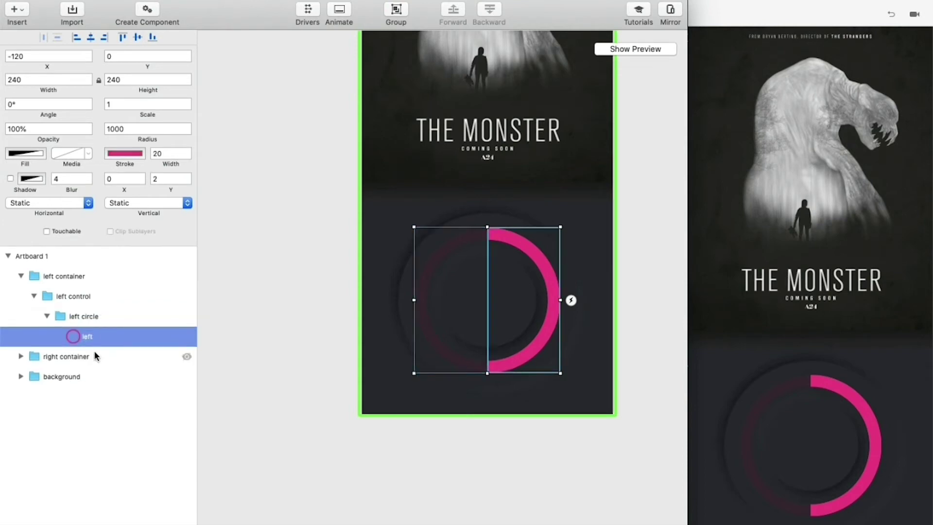
click(225, 266)
Step: Check the Clip Sublayers setting of the right container, the left container and its nested control and circle layers
click(80, 354)
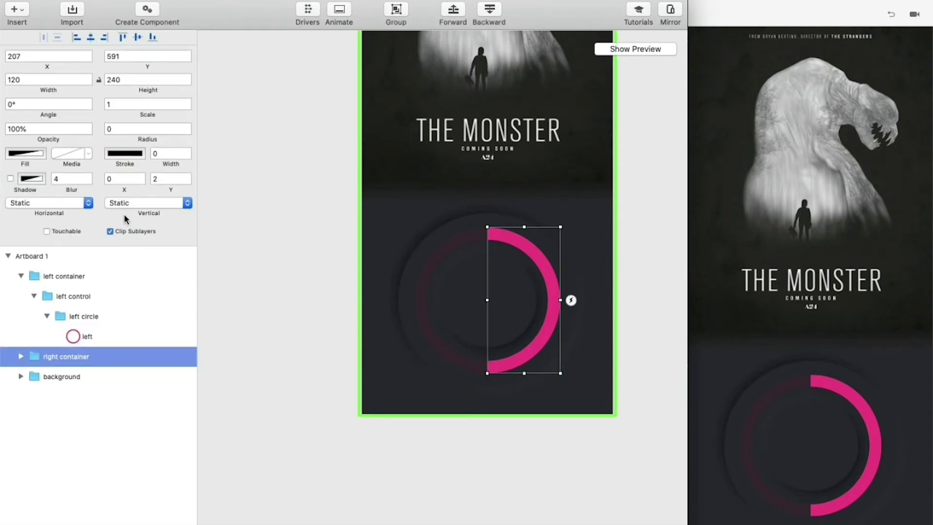
click(72, 275)
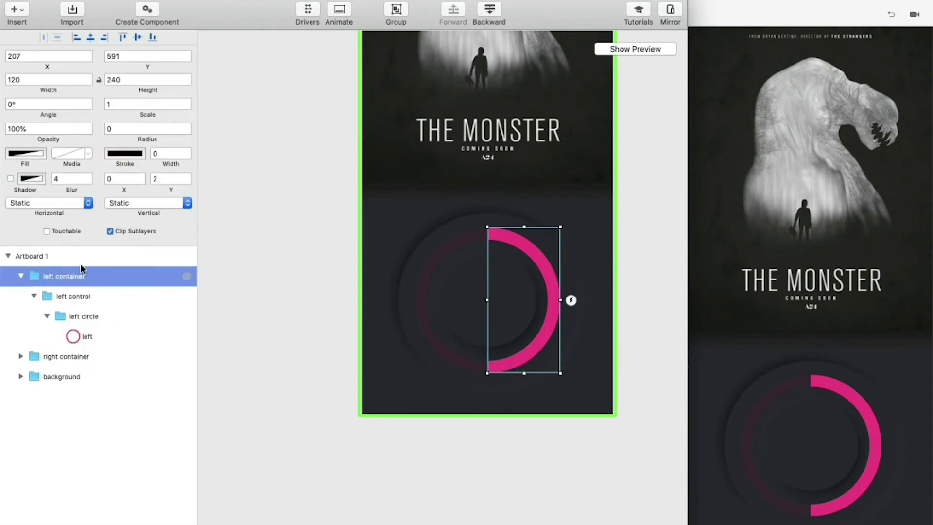
click(121, 230)
click(61, 294)
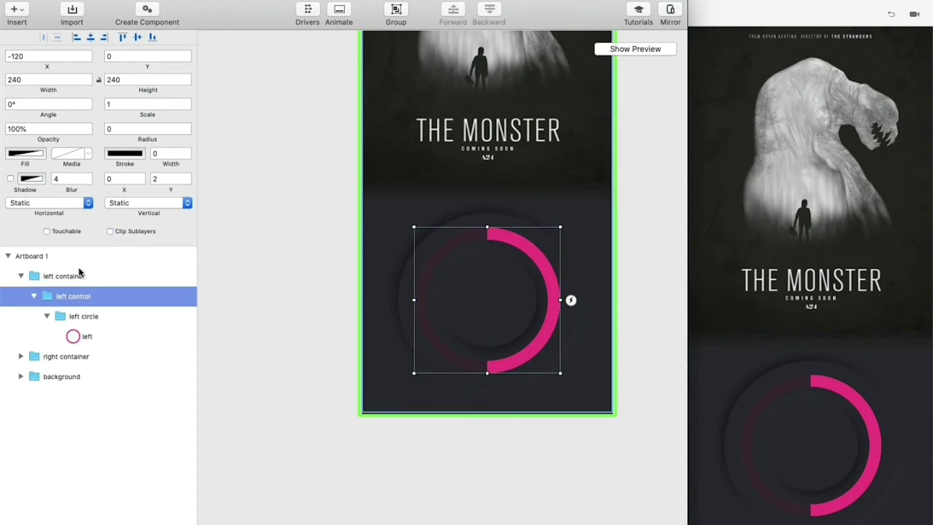
click(83, 316)
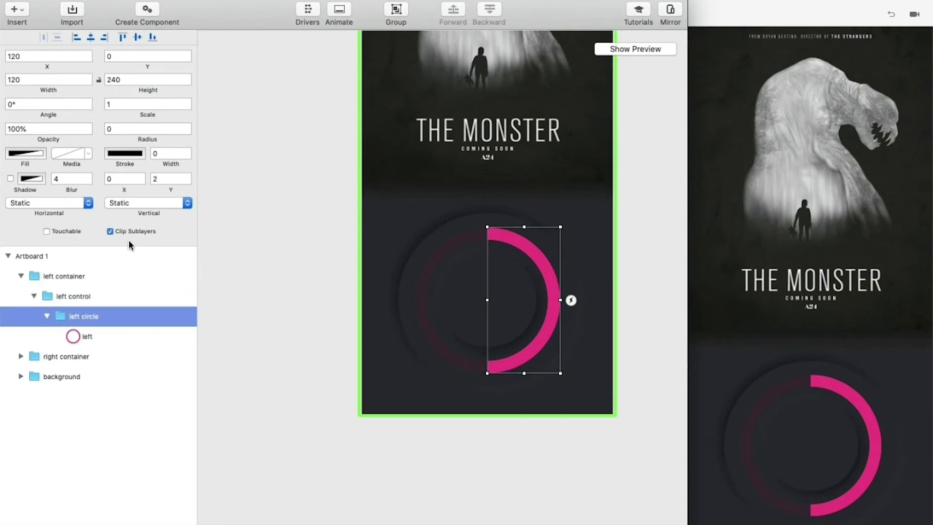
click(81, 335)
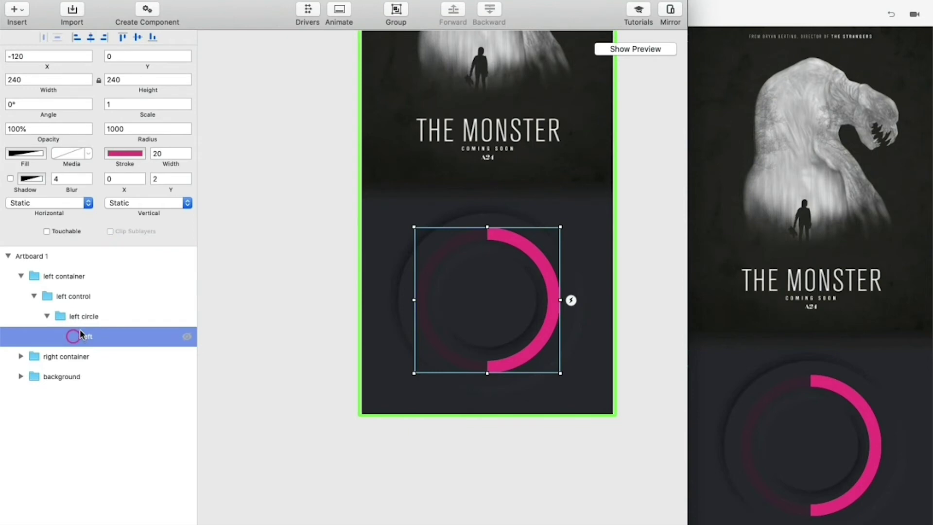
Step: Move the "left container" group horizontally to X 87, beside the right half, and set its angle to 180°
click(69, 276)
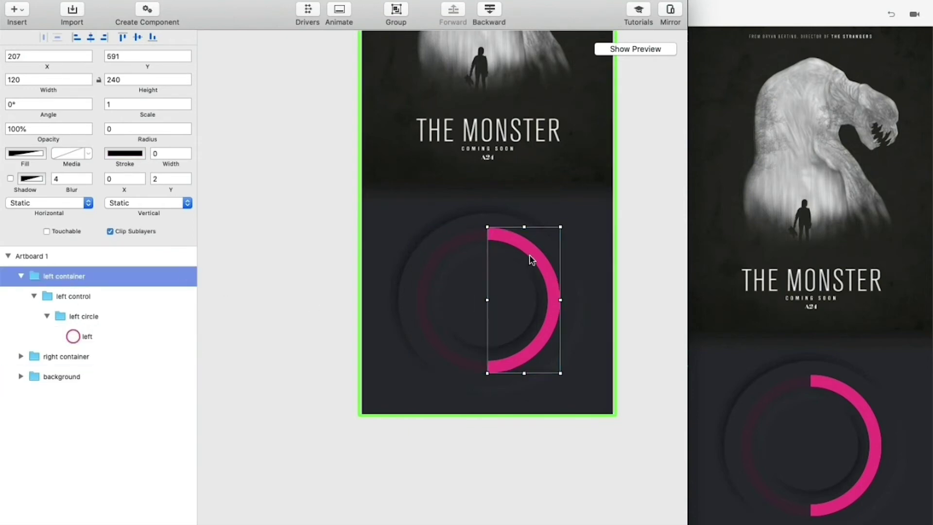
drag(531, 261, 458, 261)
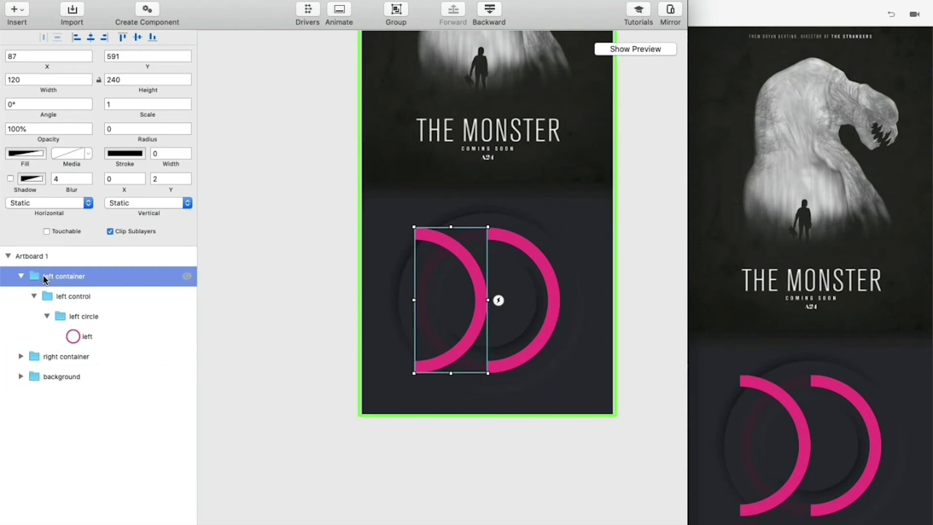
click(66, 298)
click(68, 284)
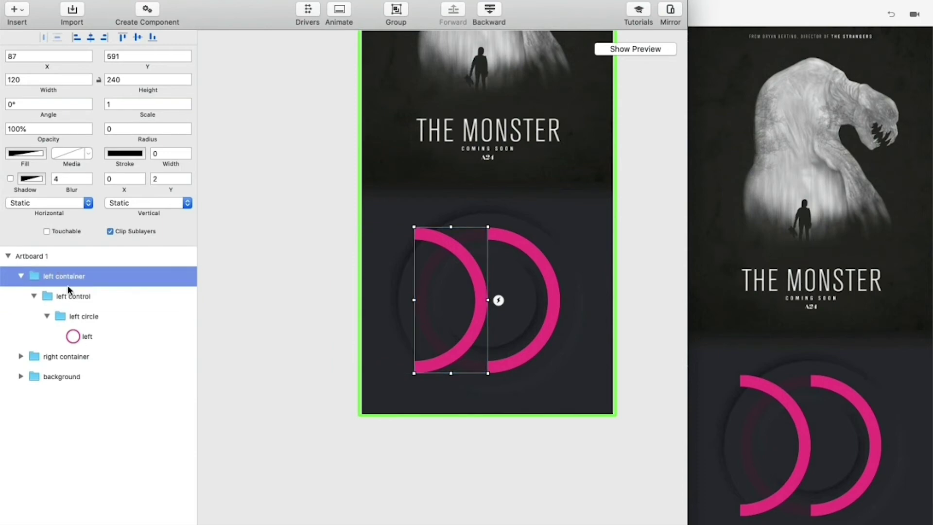
click(38, 109)
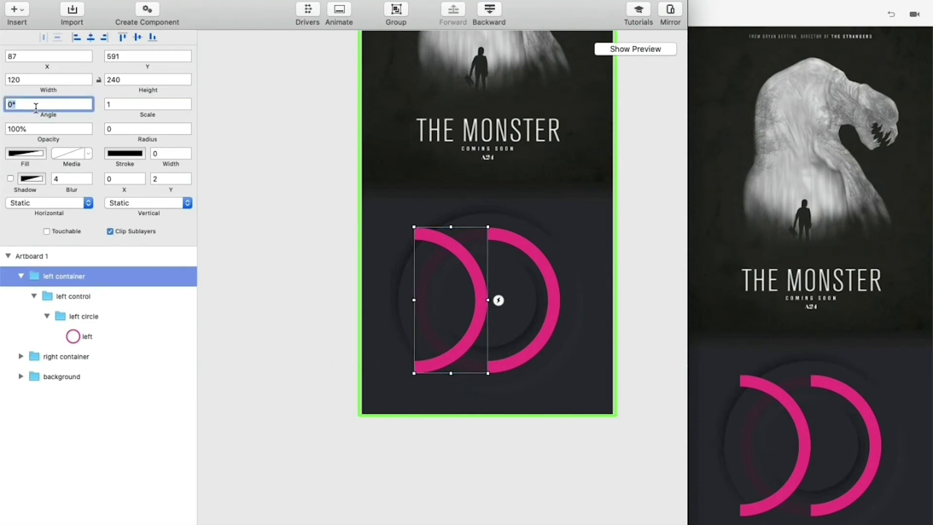
text(180)
key(Return)
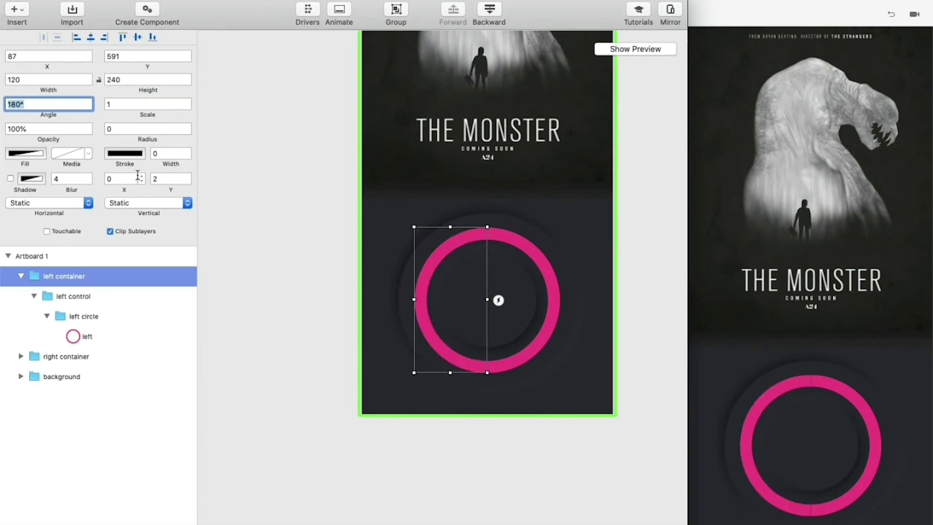
click(220, 187)
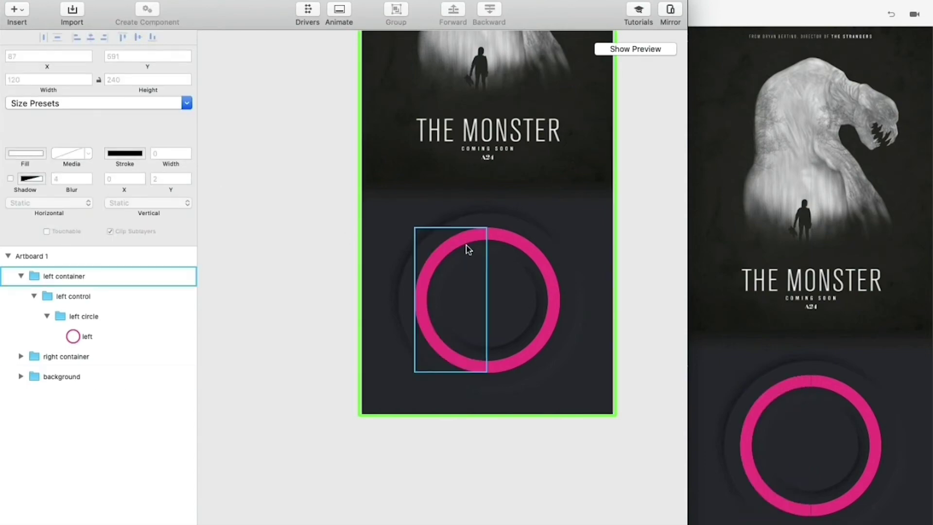
Step: Inspect the seam between the ring halves and set the left container's X position to 88 to close it
scroll(498, 250, down, 2)
scroll(505, 248, up, 2)
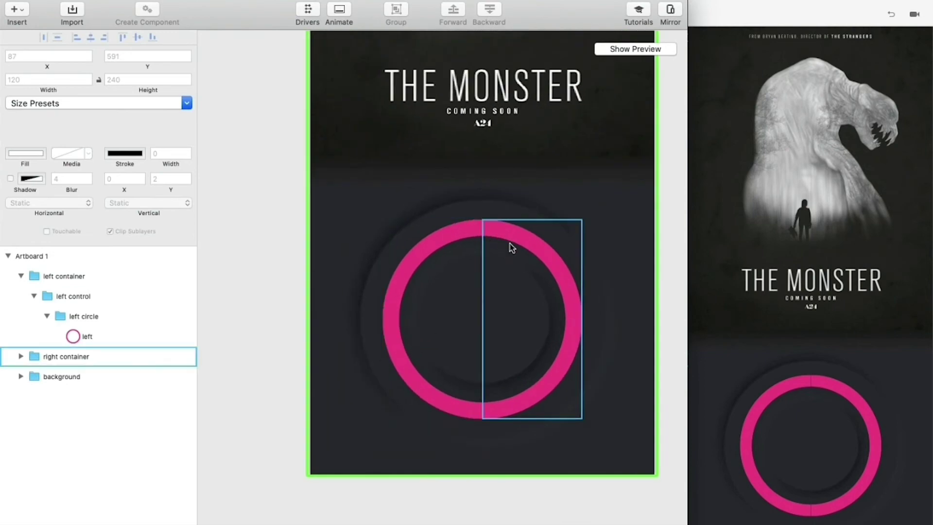
scroll(451, 256, down, 4)
click(444, 254)
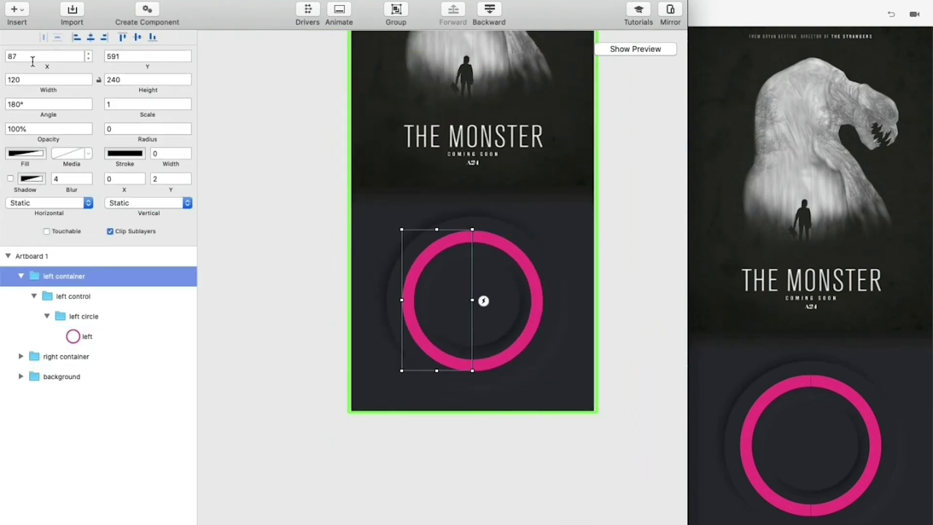
click(85, 57)
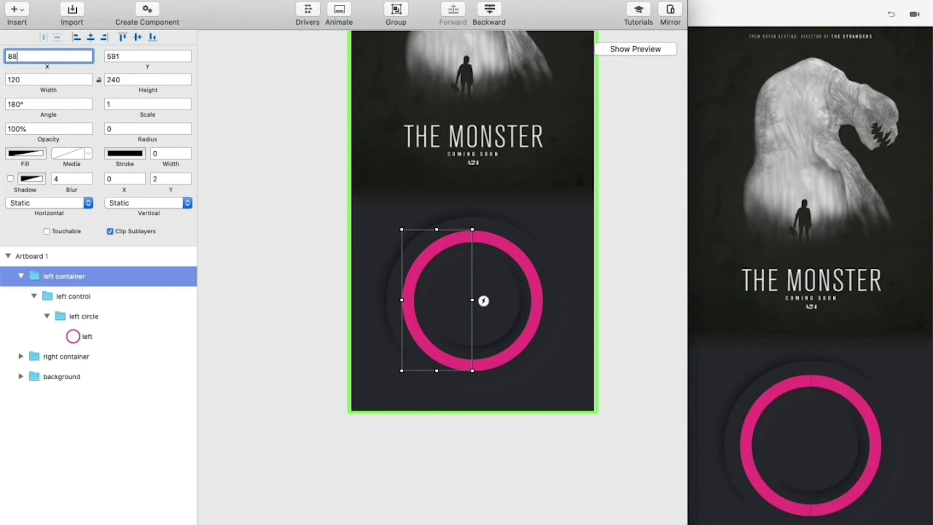
click(225, 111)
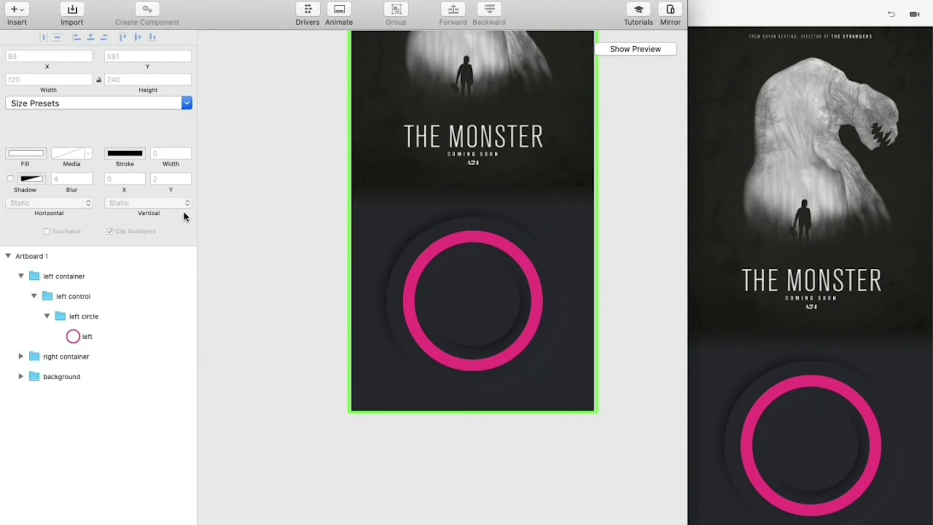
Step: Collapse the "left circle" and "left container" groups, and select all three top-level groups of the artboard
click(44, 316)
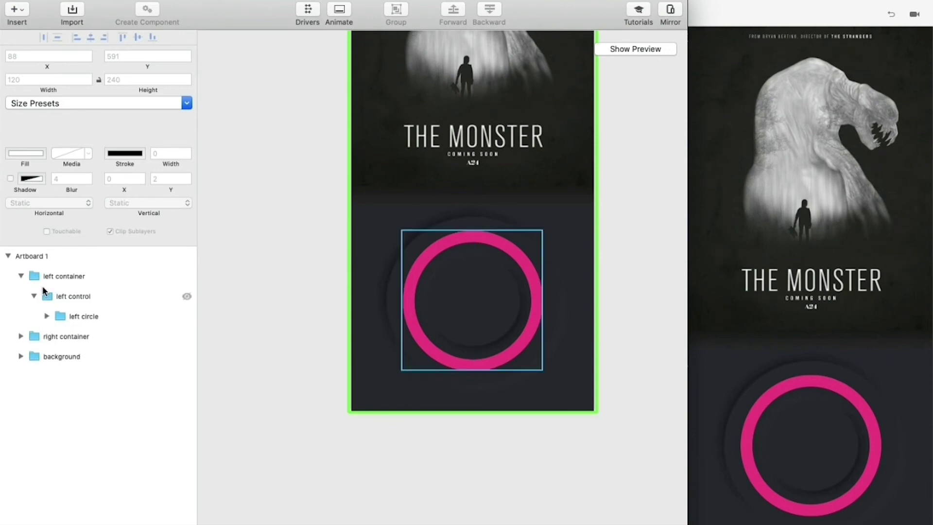
click(23, 275)
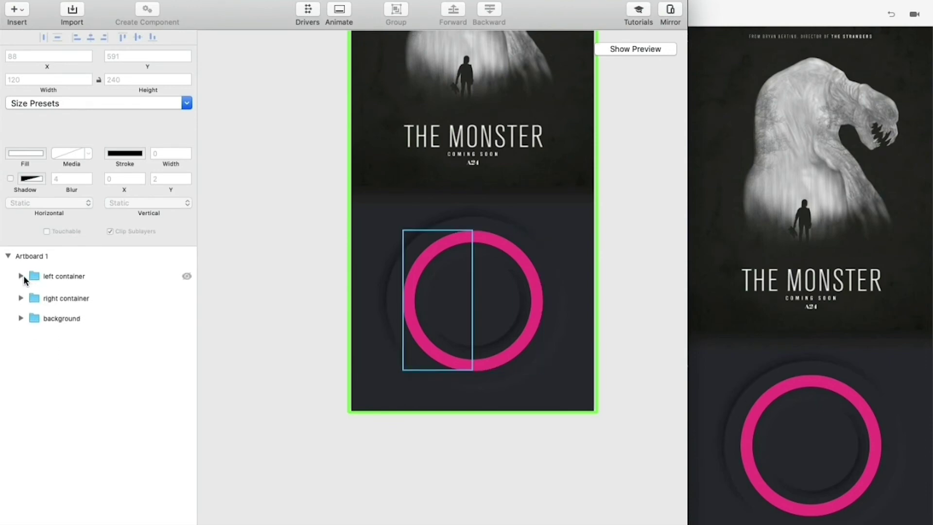
shift+click(63, 317)
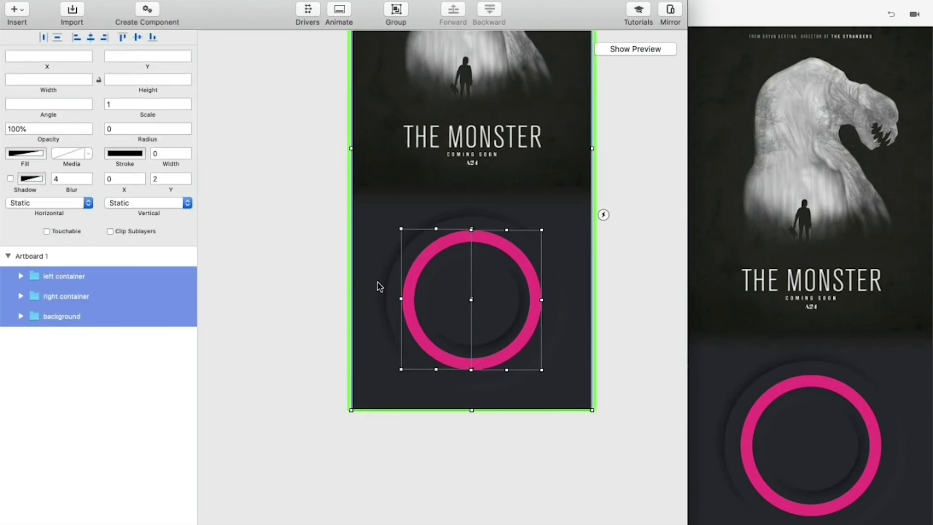
scroll(379, 285, up, 5)
scroll(509, 227, down, 5)
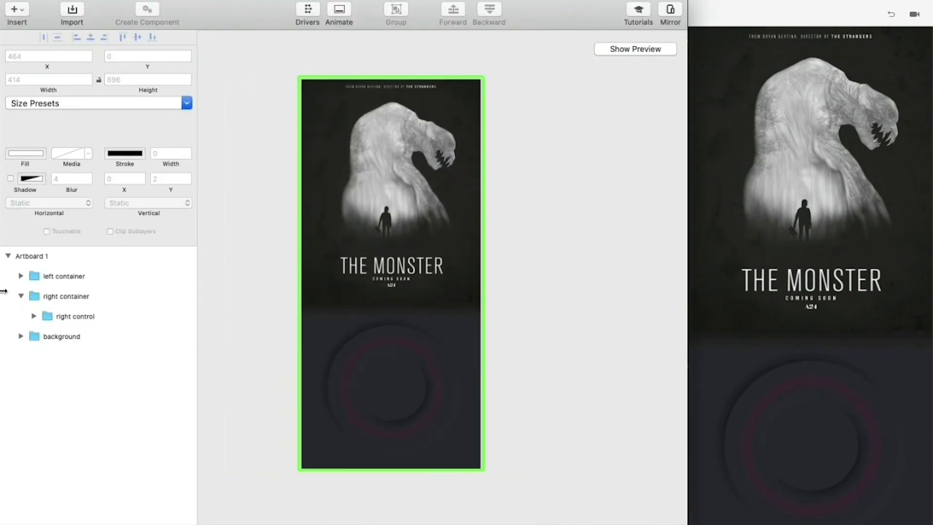
Step: Examine the angles of the "left control" and "right control" groups, collapsing both containers again
click(8, 256)
click(15, 256)
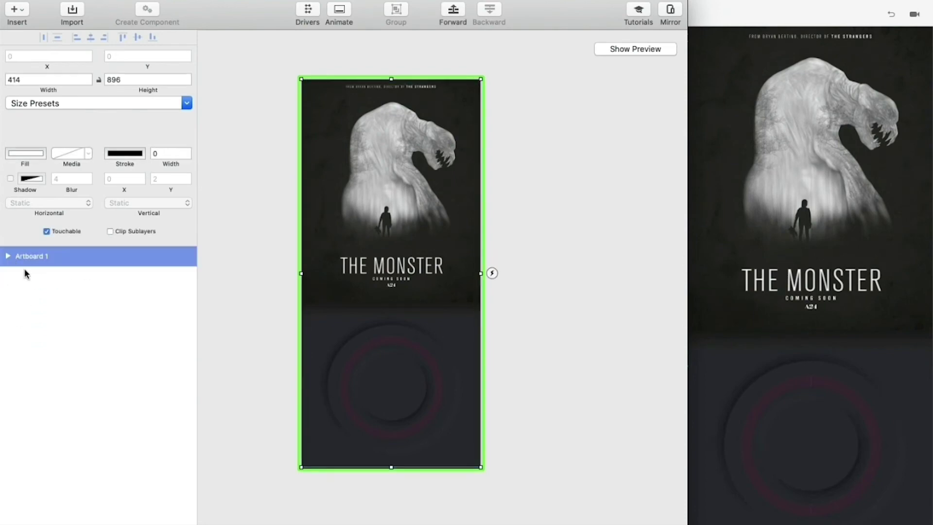
click(8, 256)
click(21, 275)
click(59, 295)
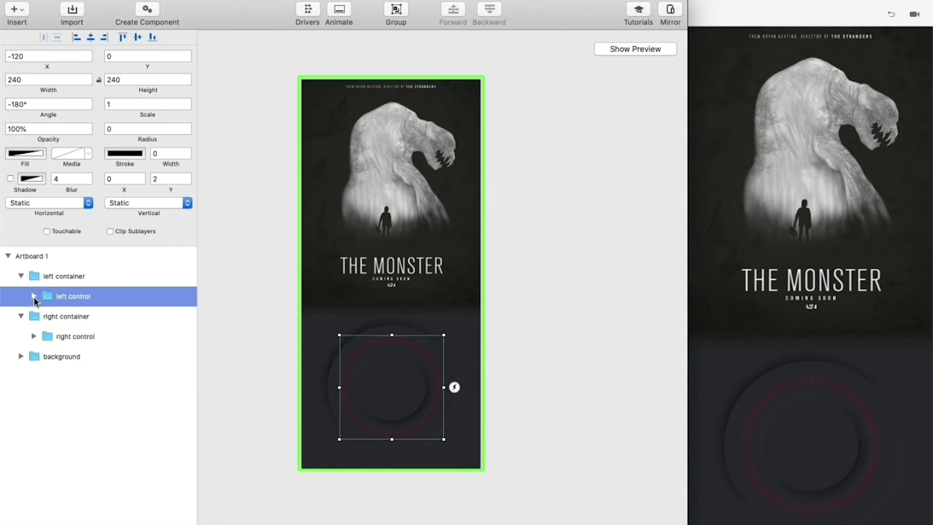
click(21, 276)
click(21, 296)
click(21, 296)
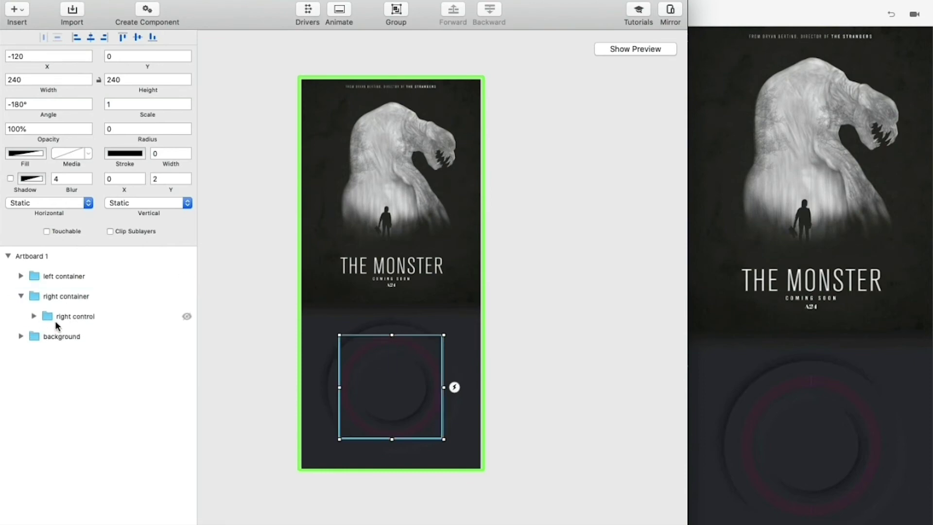
click(58, 317)
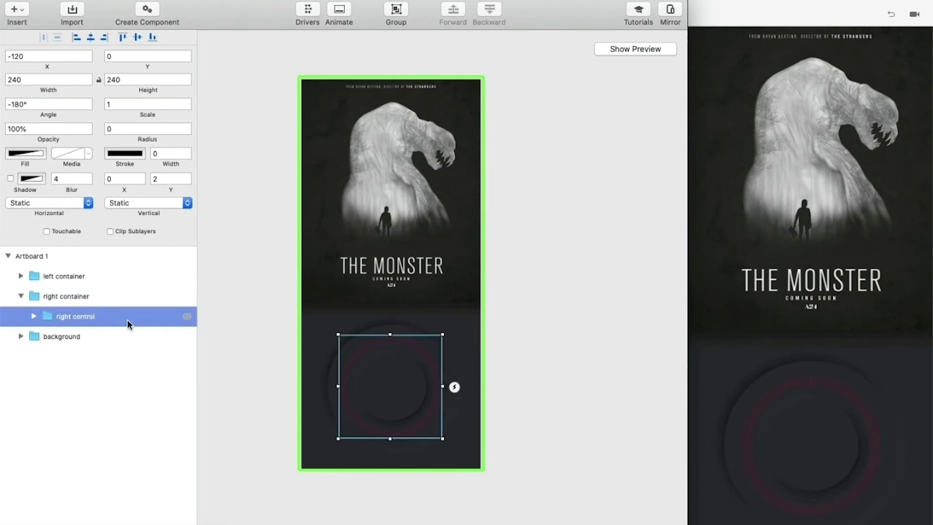
click(21, 296)
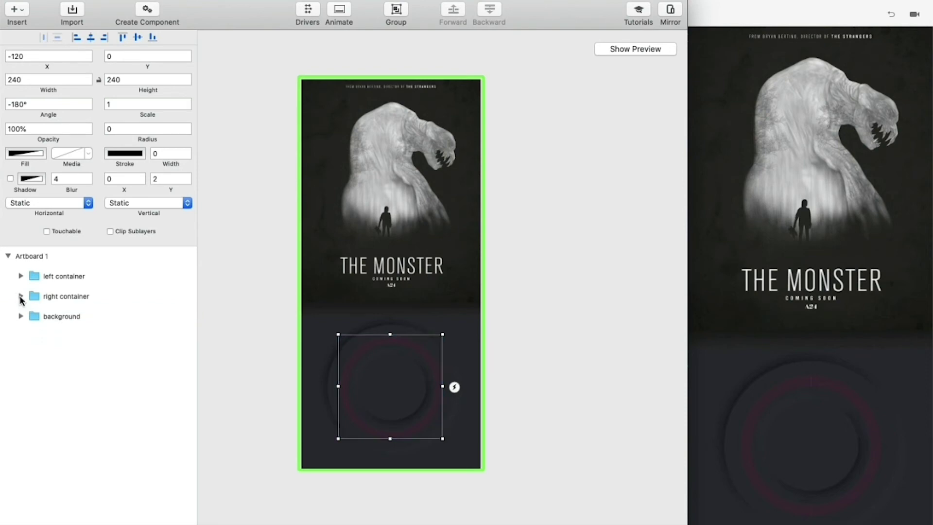
Step: Add a Tap transition from Artboard 1 to a new duplicate artboard and expand the new artboard's layers
click(42, 253)
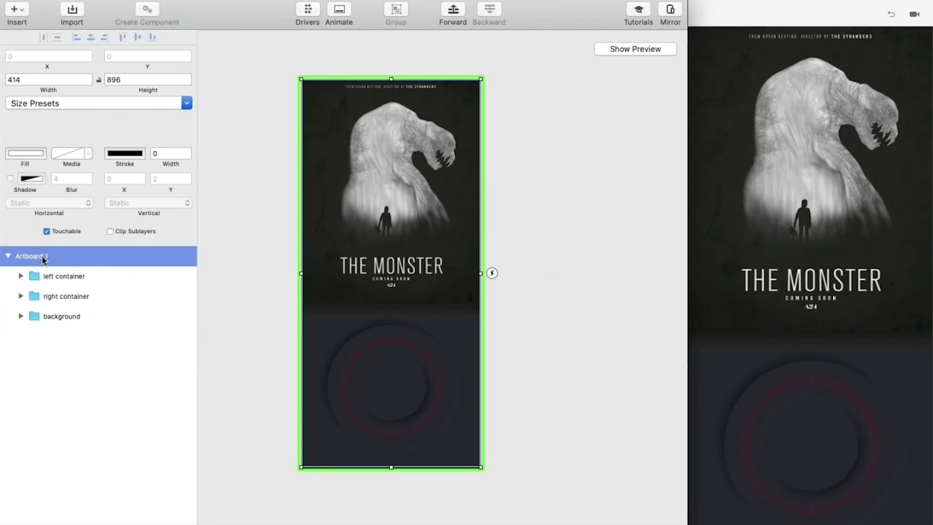
click(492, 273)
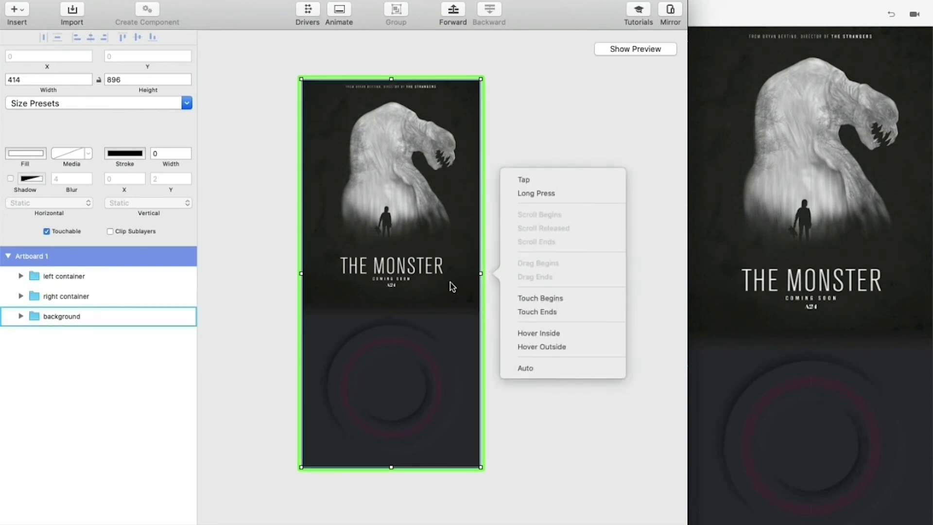
click(550, 180)
click(608, 199)
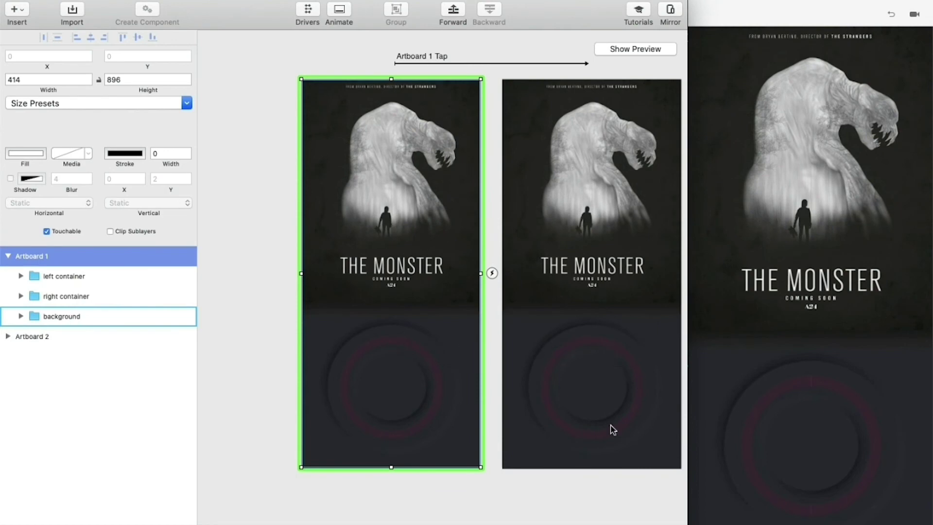
click(8, 336)
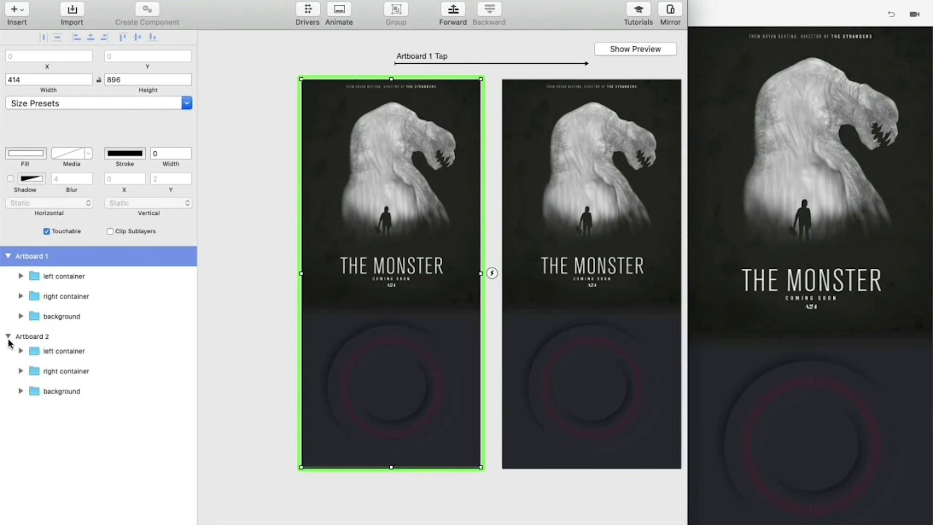
Step: Expand the right container in Artboard 2 and set the "right control" group's angle to 0°
click(48, 378)
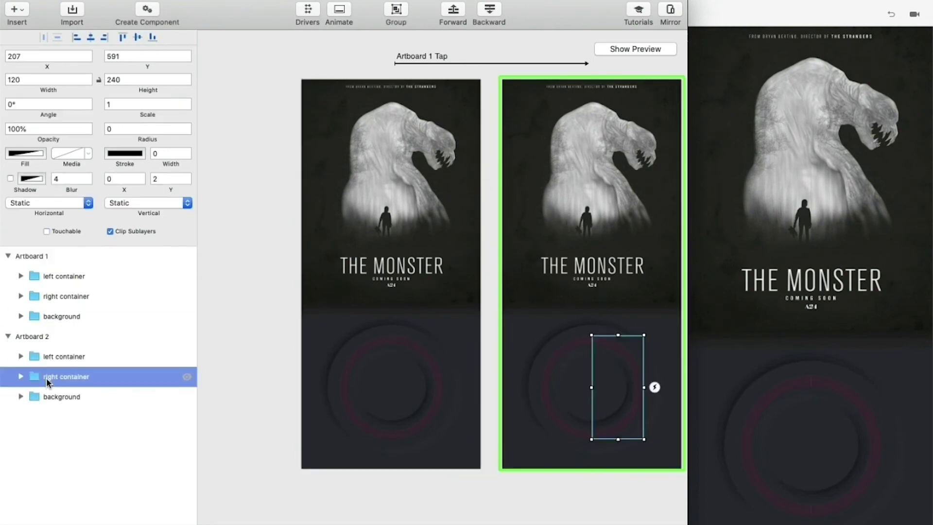
click(21, 377)
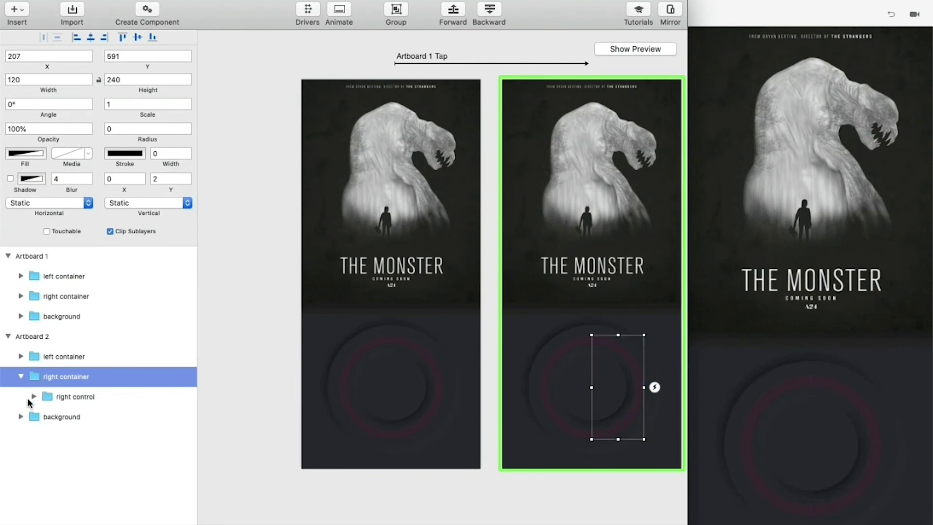
click(33, 397)
click(67, 403)
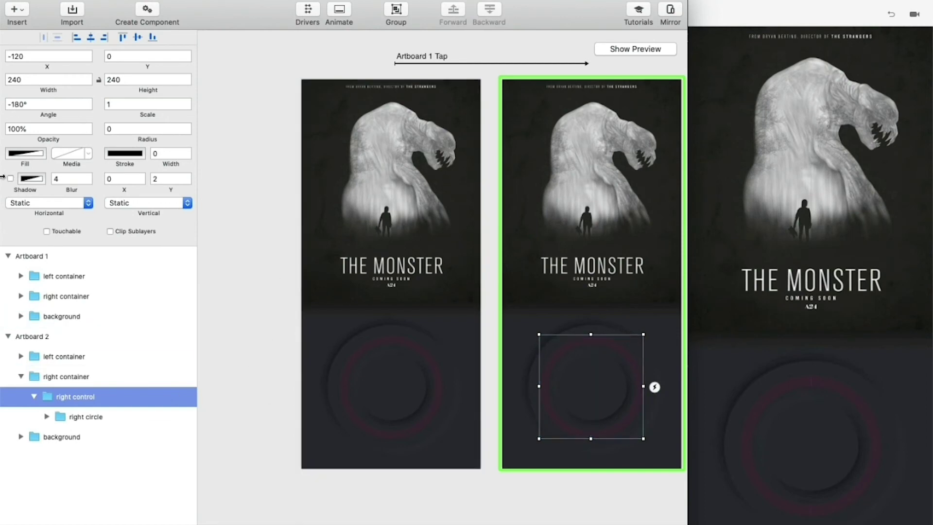
click(31, 107)
text(0)
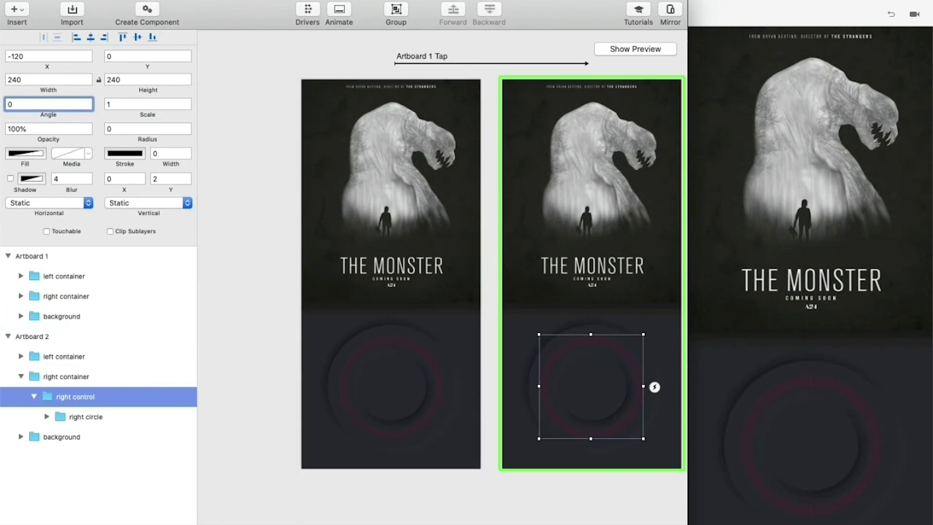
key(Return)
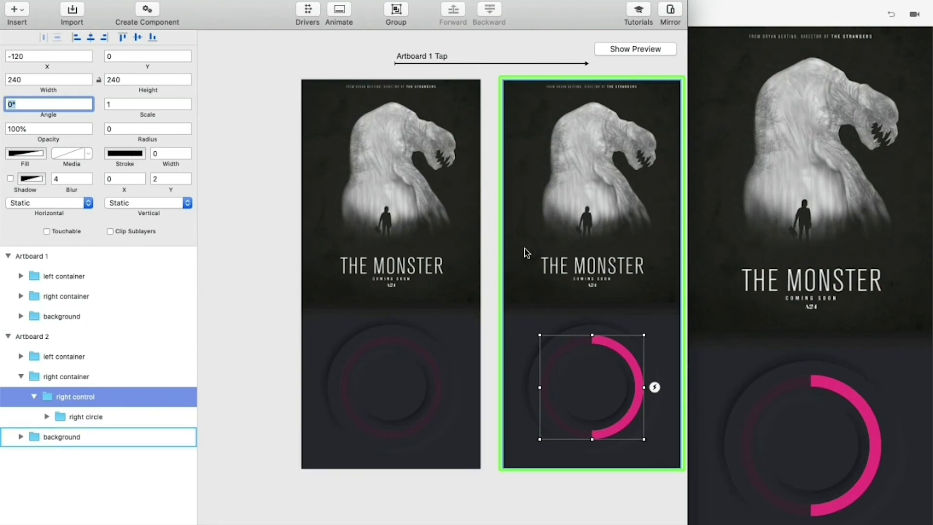
Step: Restart the preview and tap the prototype twice to test the right half's reveal animation
drag(597, 237, 387, 226)
click(567, 193)
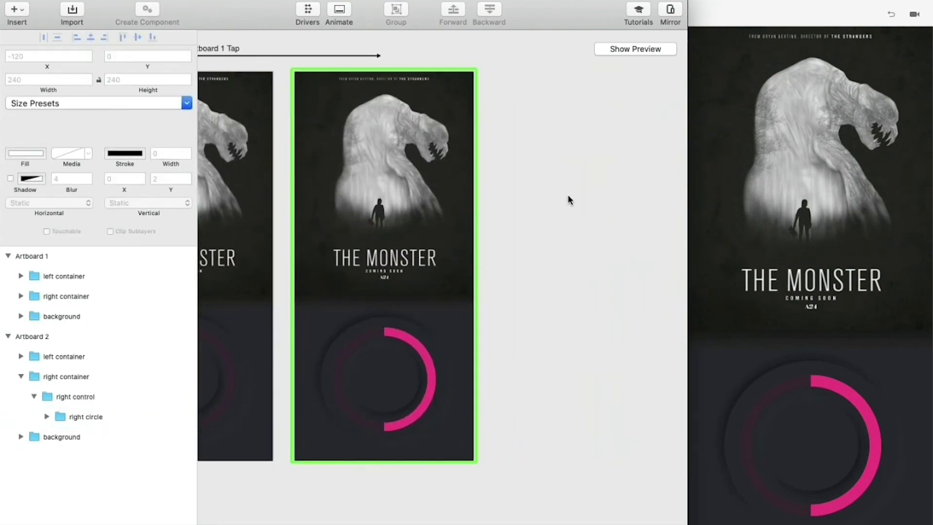
click(895, 19)
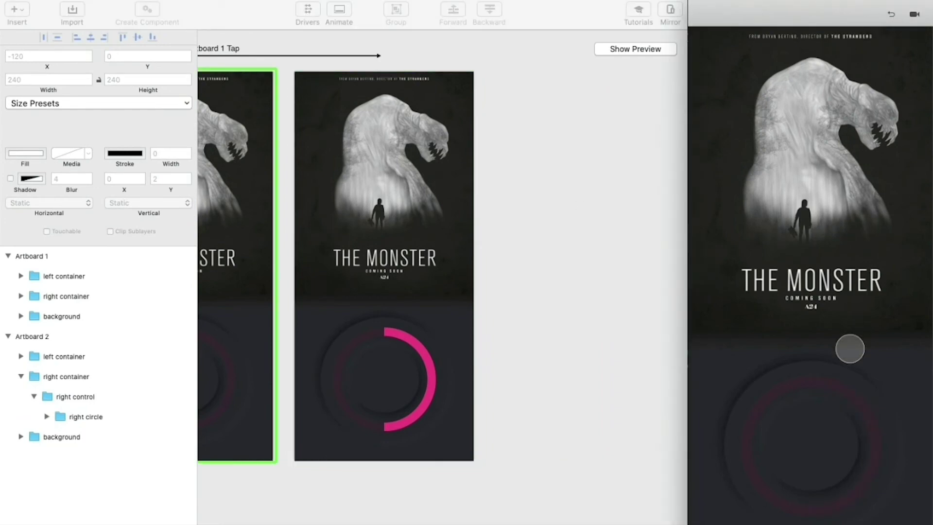
click(872, 347)
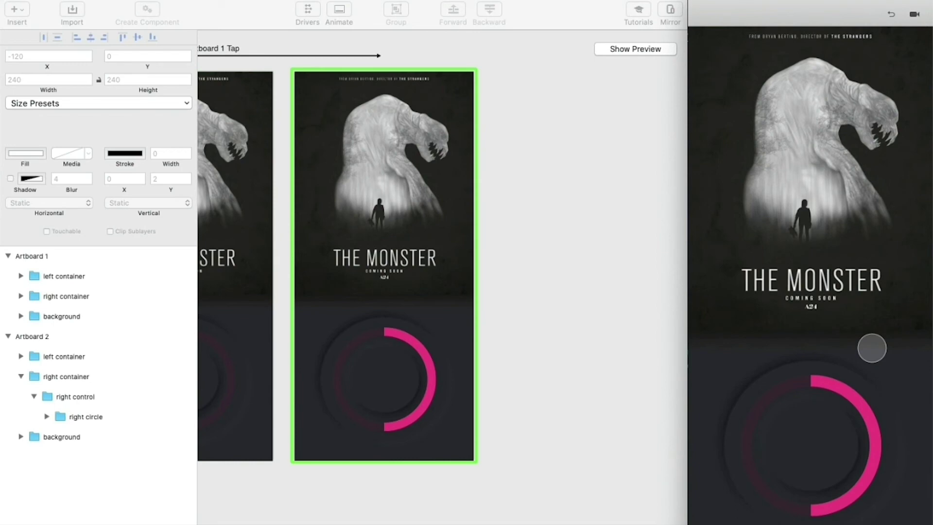
click(893, 16)
click(915, 297)
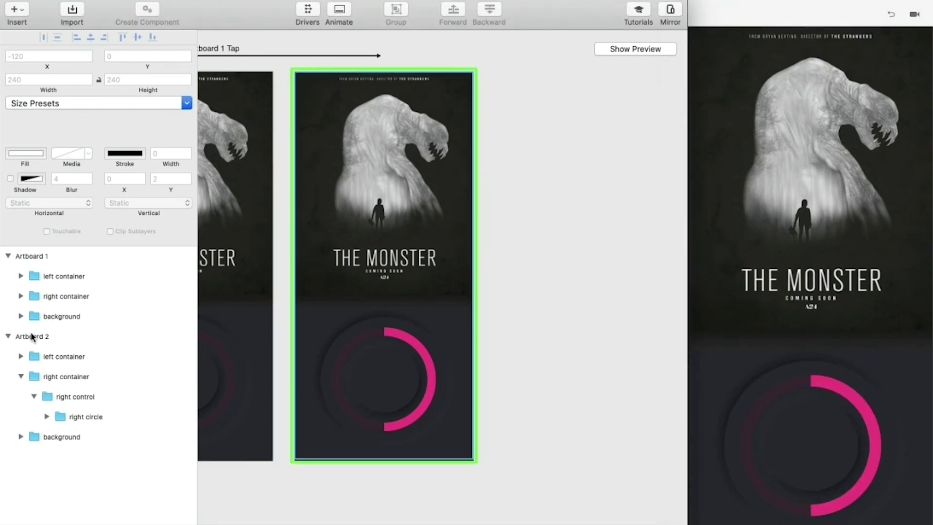
Step: Collapse Artboard 1 and Artboard 2 in the layer list and add an Auto transition from Artboard 2 to a new duplicate artboard
click(8, 336)
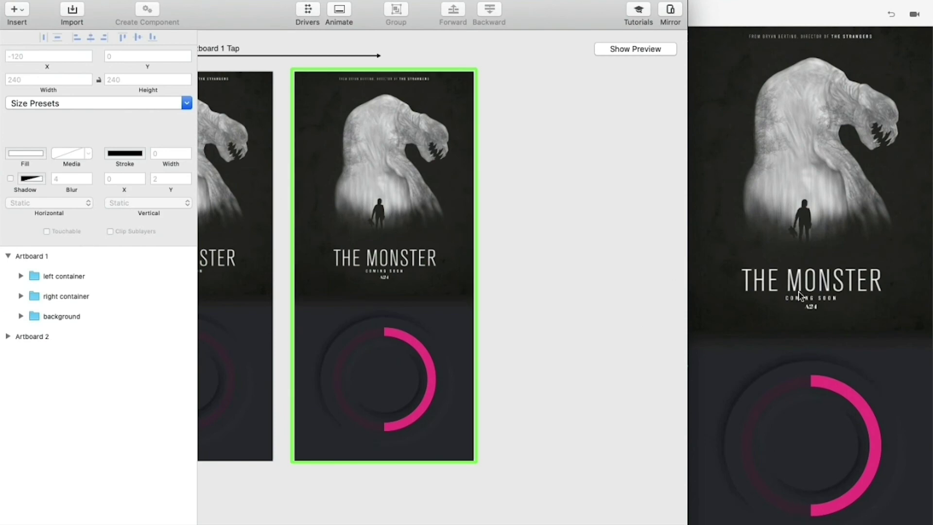
click(8, 256)
click(47, 281)
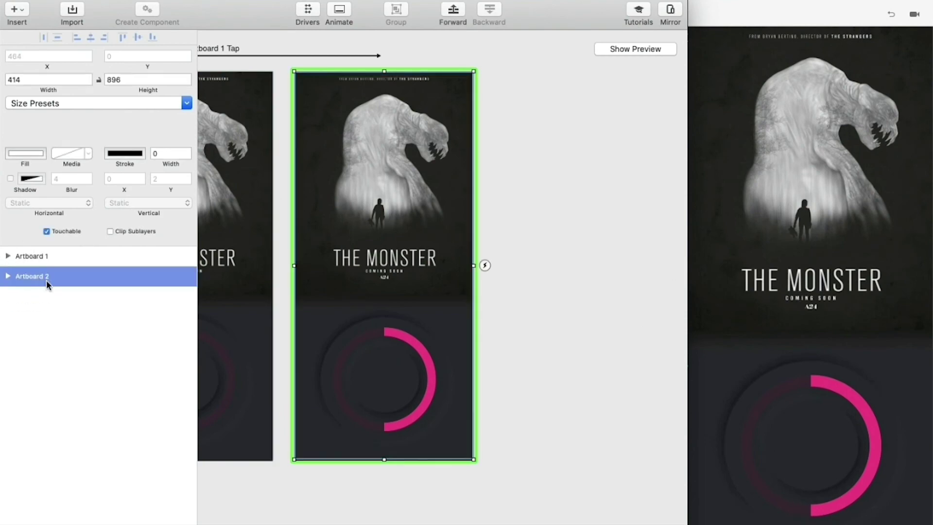
click(485, 266)
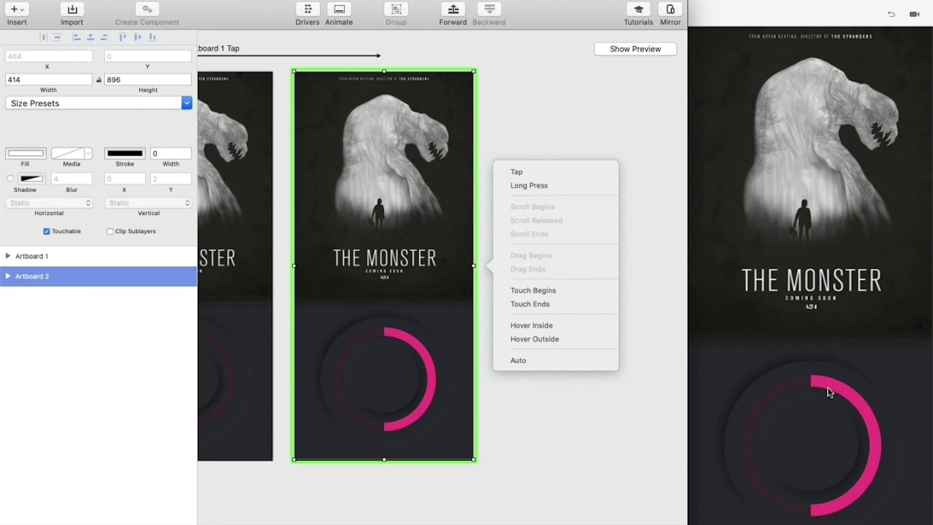
click(528, 362)
click(393, 193)
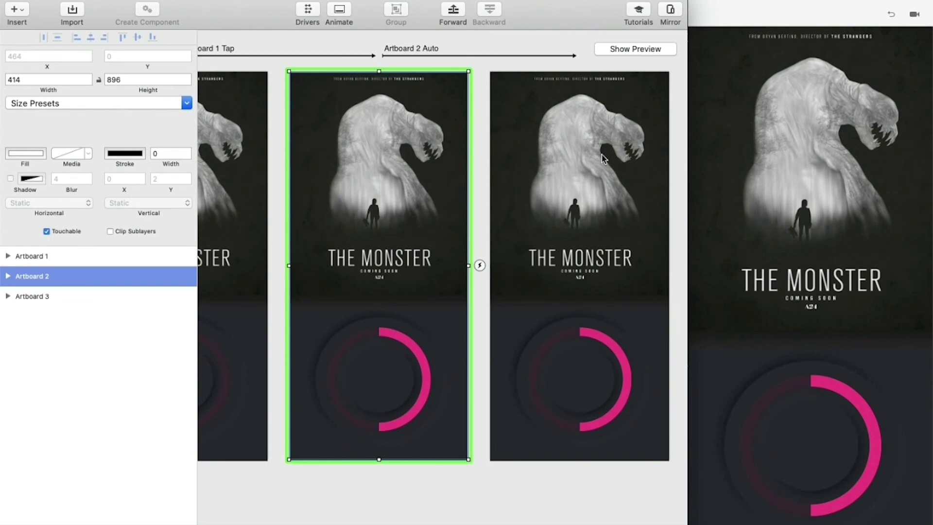
Step: In Artboard 3, set the angle of the left container's "left control" group to 0° and collapse the artboard's layers
click(37, 256)
click(35, 276)
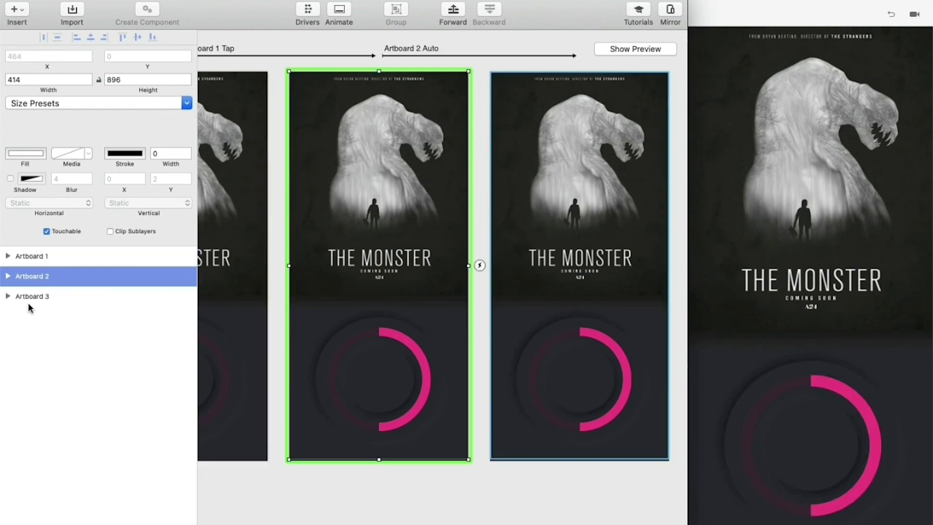
click(24, 297)
click(9, 298)
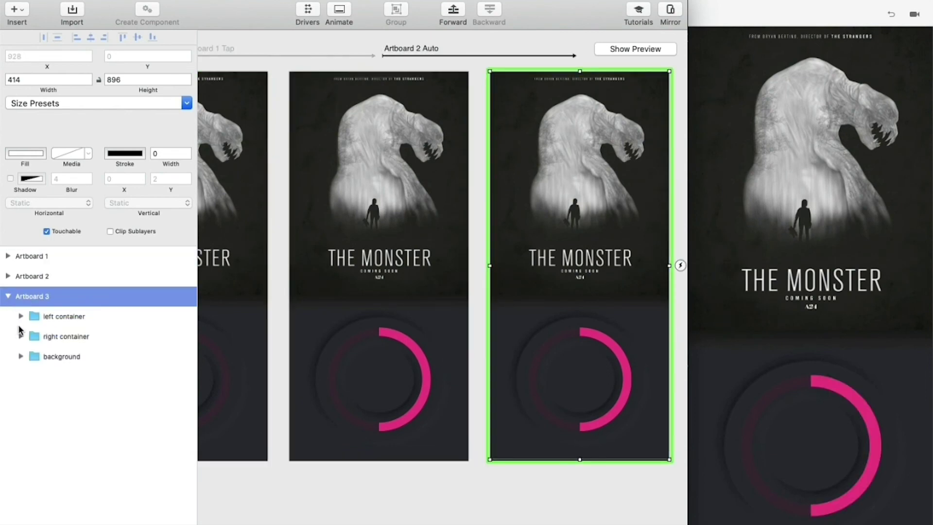
click(21, 317)
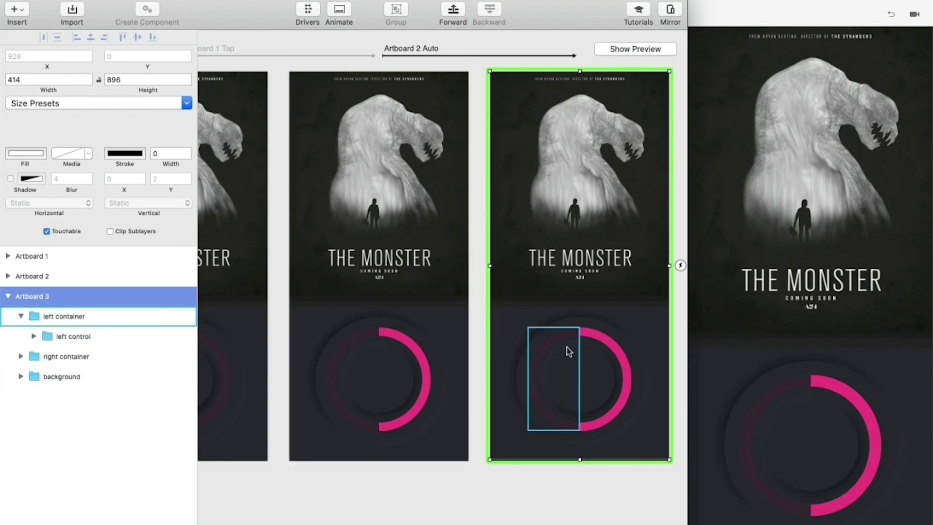
click(50, 318)
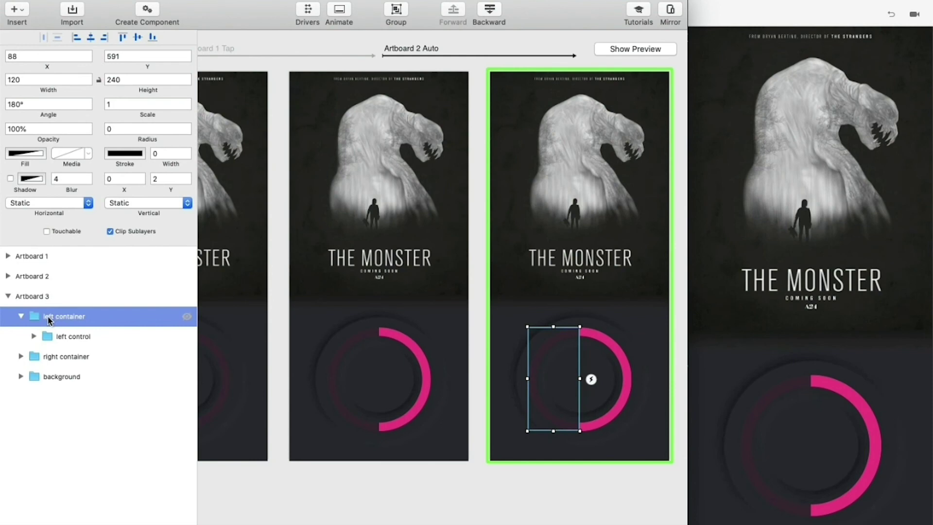
click(34, 336)
click(70, 336)
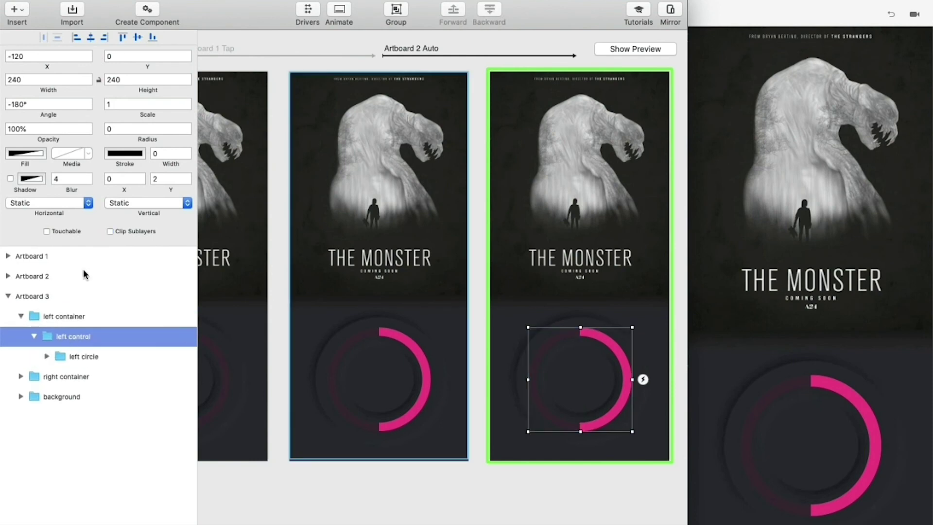
click(26, 106)
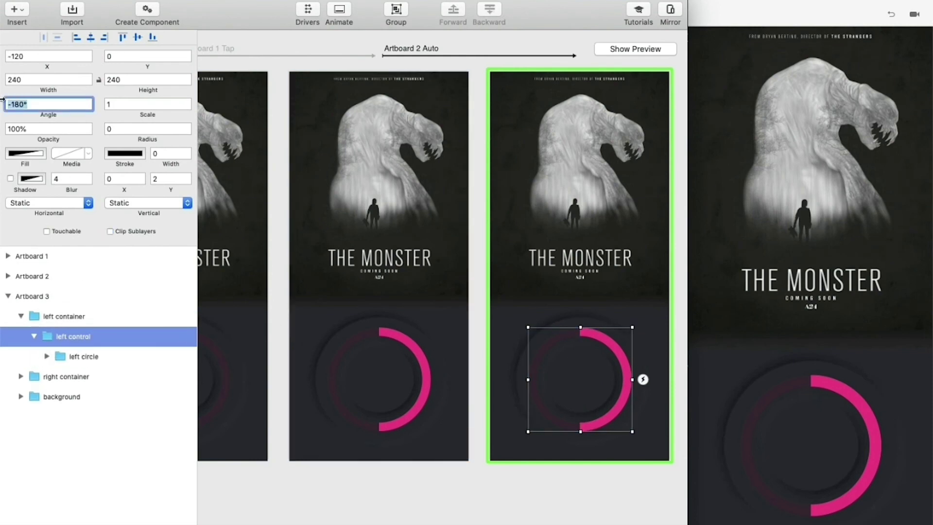
text(0)
key(Return)
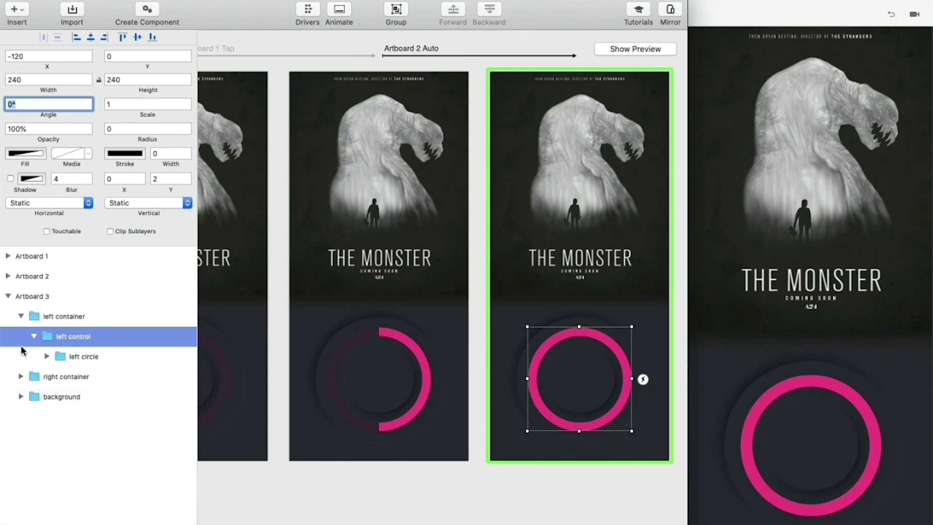
click(8, 296)
click(43, 333)
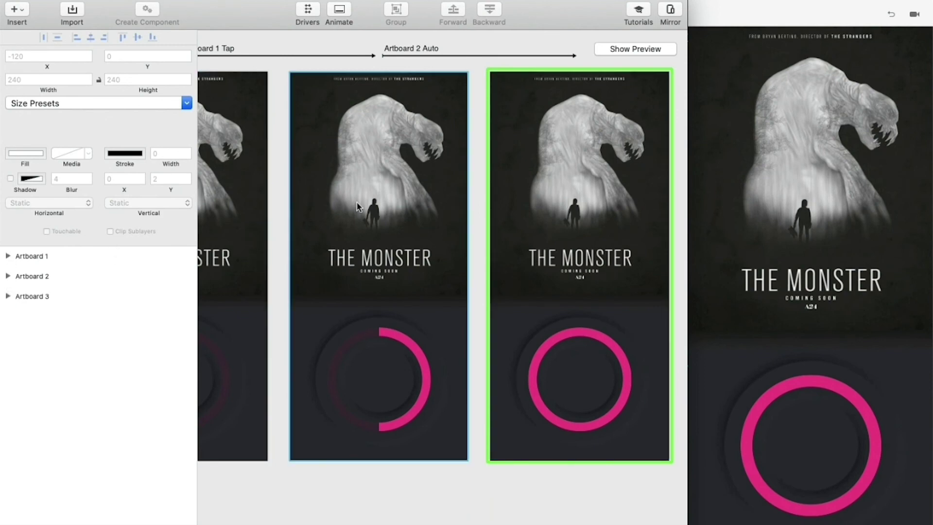
Step: Enlarge the preview, replay the full ring animation several times, and restore the preview to its narrow width
click(656, 51)
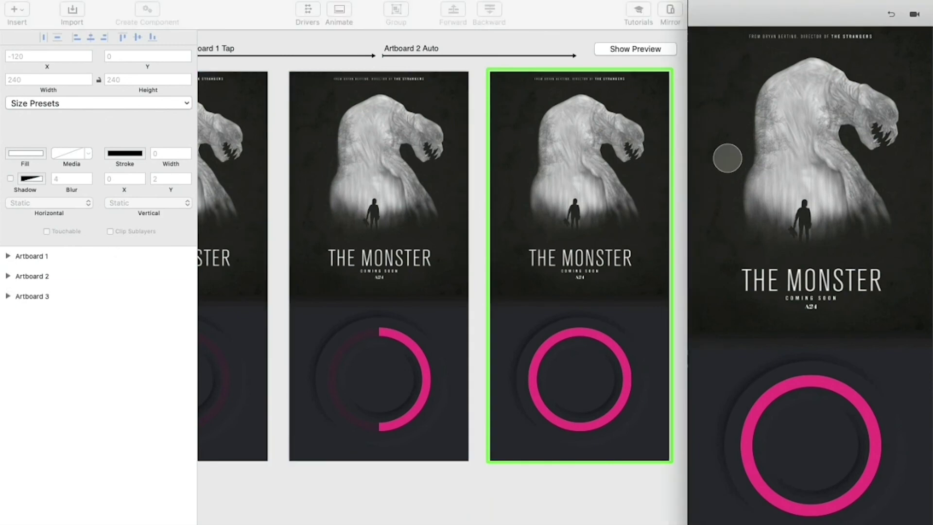
drag(687, 151, 3, 140)
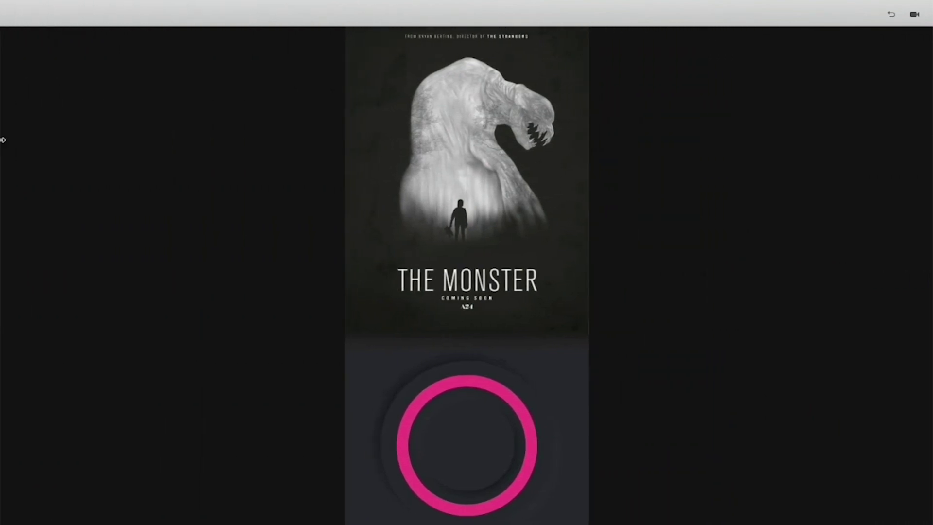
click(892, 15)
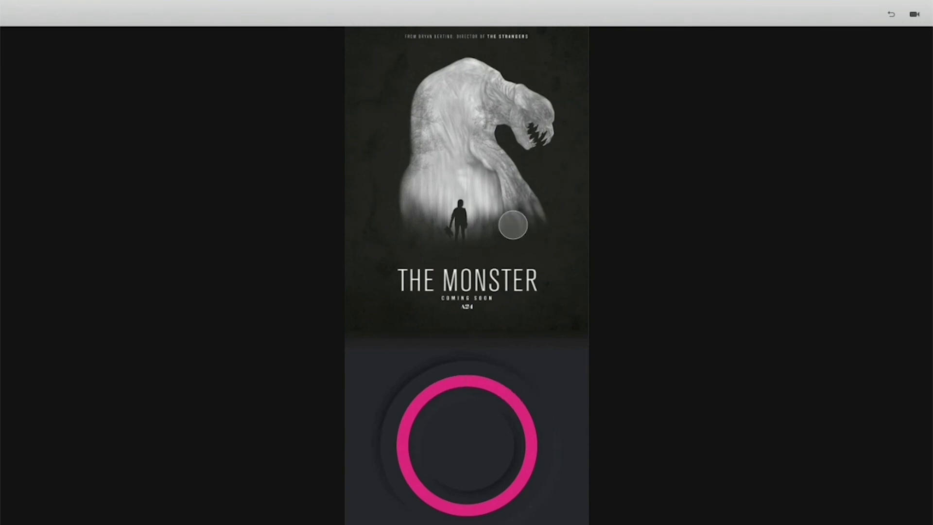
click(892, 15)
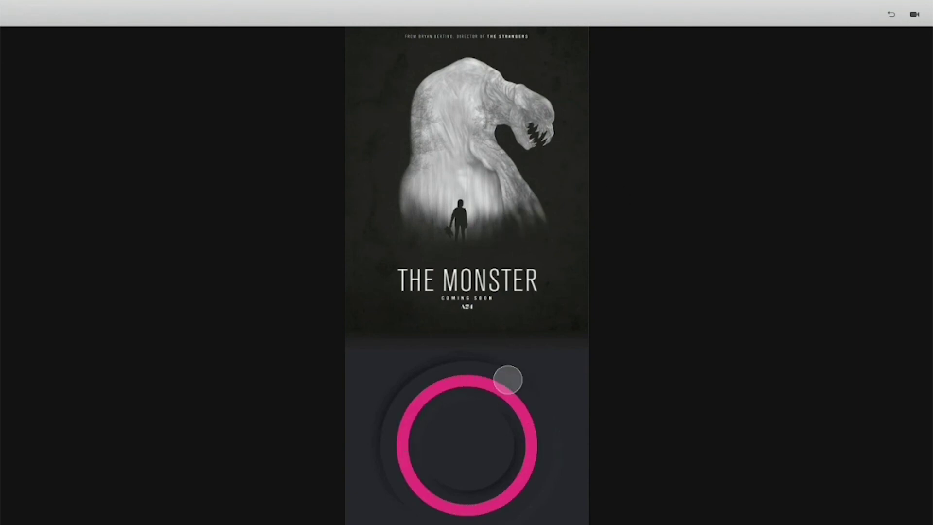
click(892, 15)
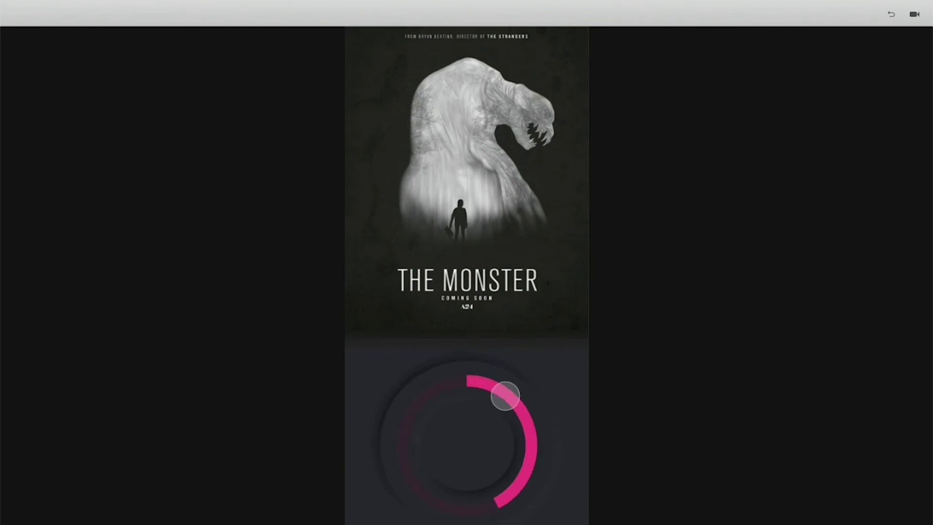
click(893, 16)
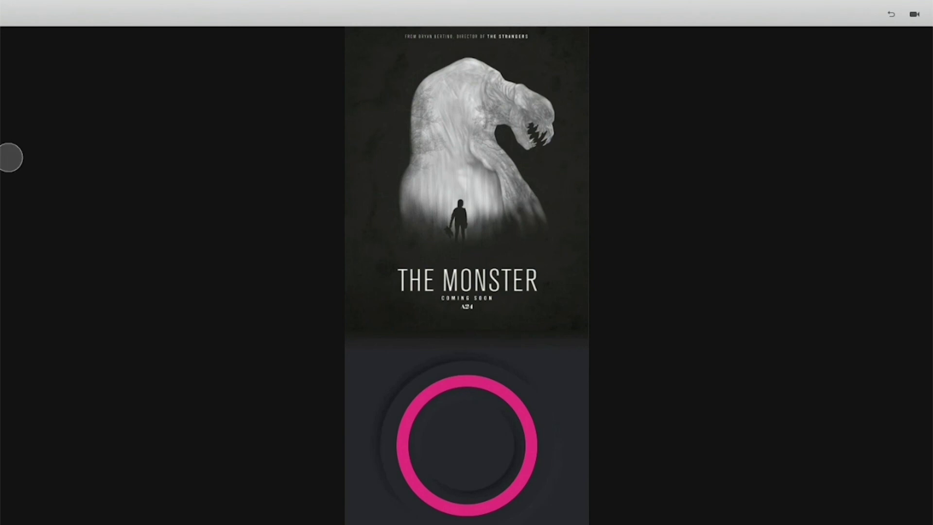
drag(8, 156, 690, 159)
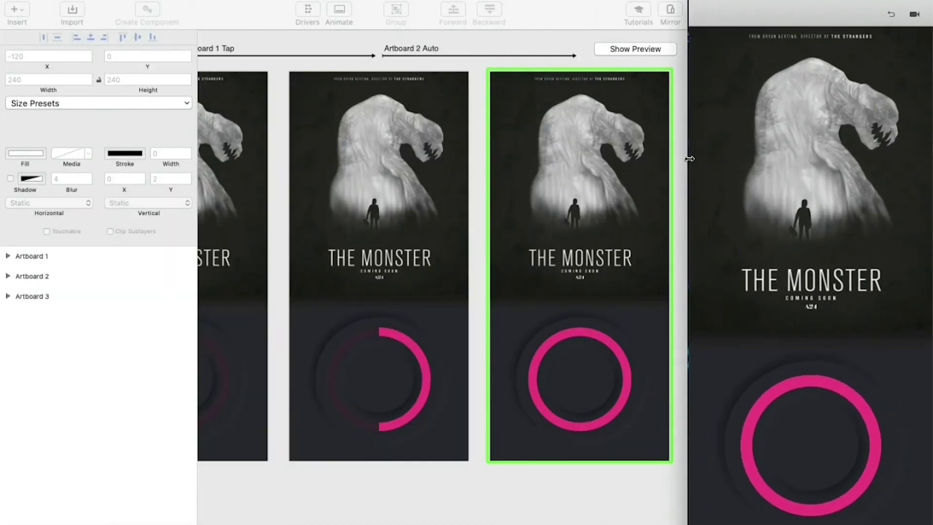
Step: In the Artboard 1 Tap transition, extend the right control's angle animation to 1 s with Linear easing
click(336, 55)
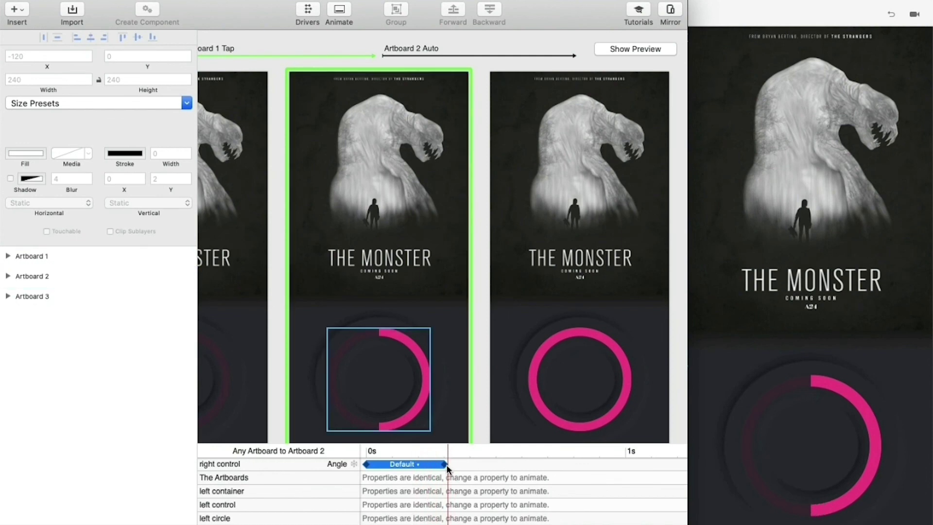
drag(447, 465, 625, 465)
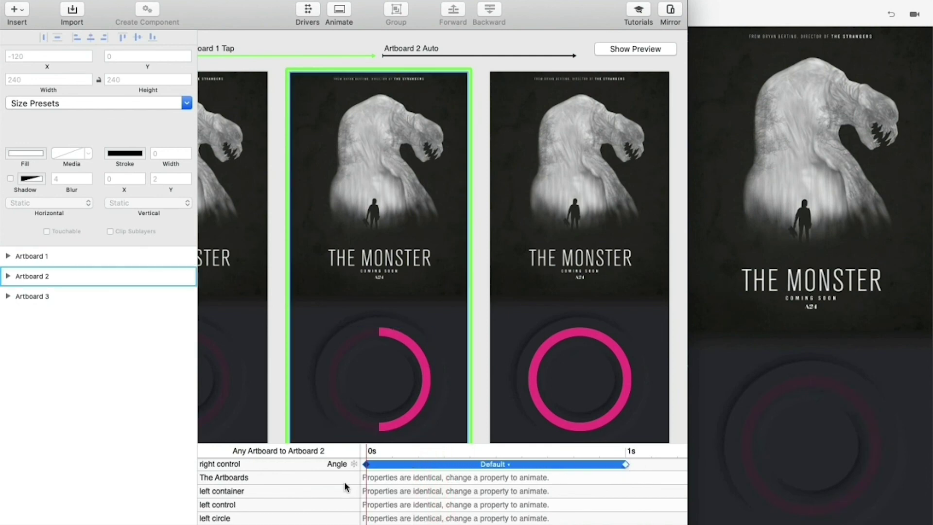
click(500, 464)
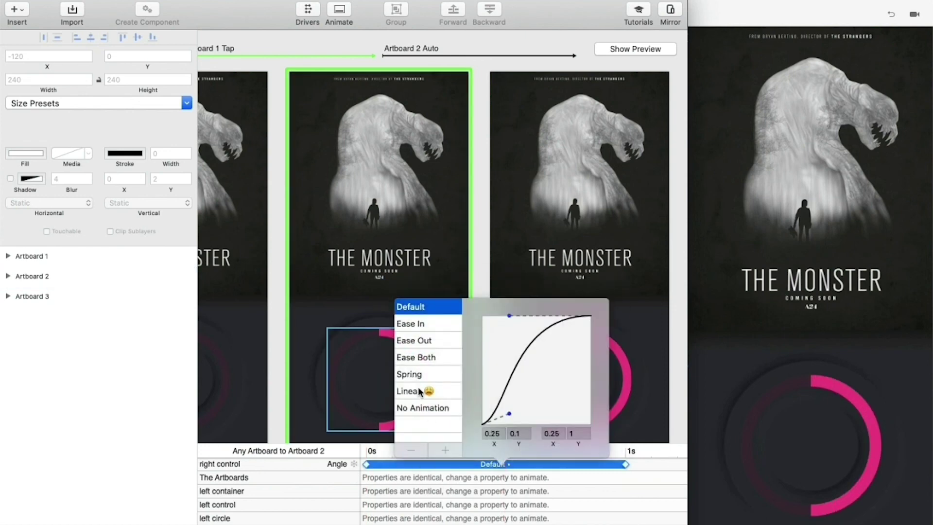
click(420, 391)
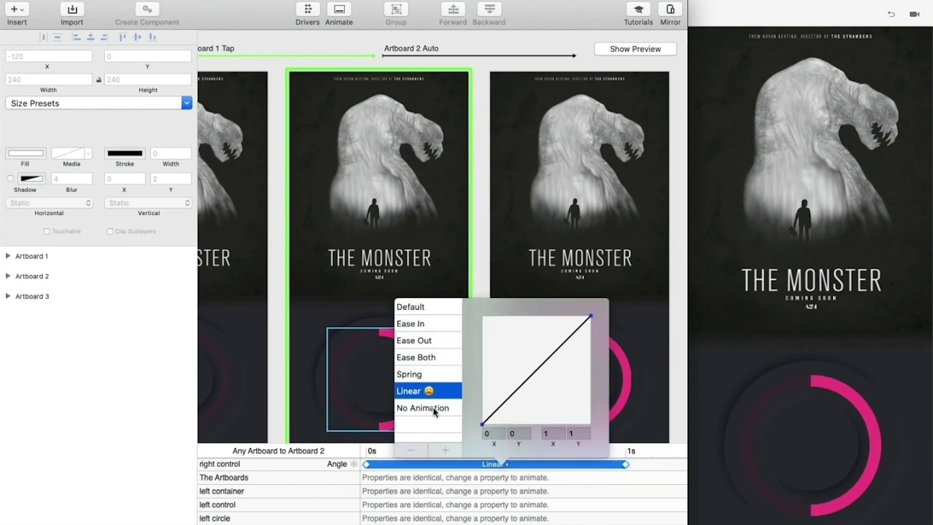
click(659, 509)
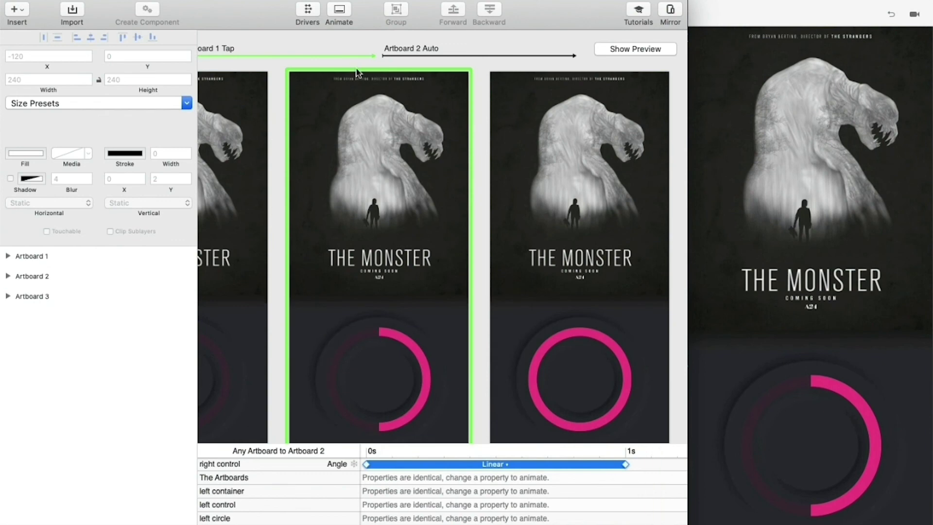
Step: In the Artboard 2 Auto transition, extend the left control's angle animation to 1 s with Linear easing
click(457, 59)
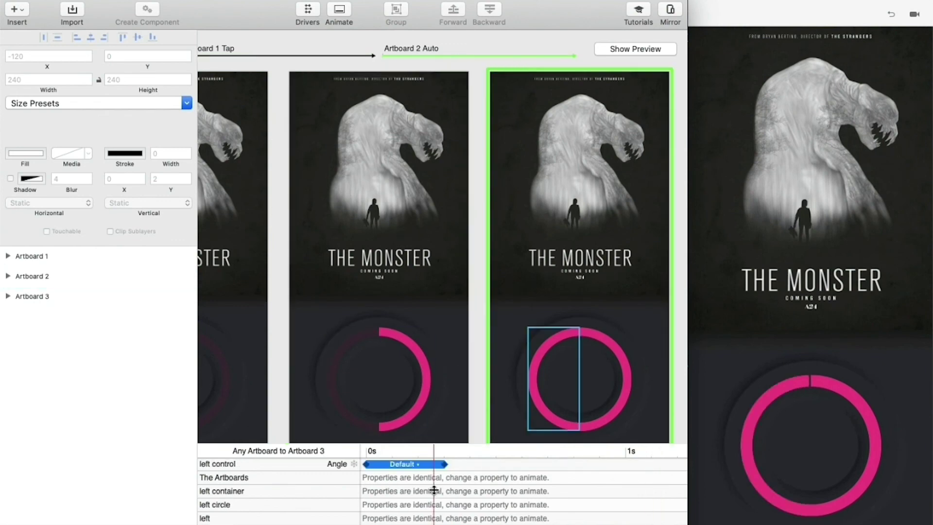
drag(441, 464, 627, 465)
click(489, 465)
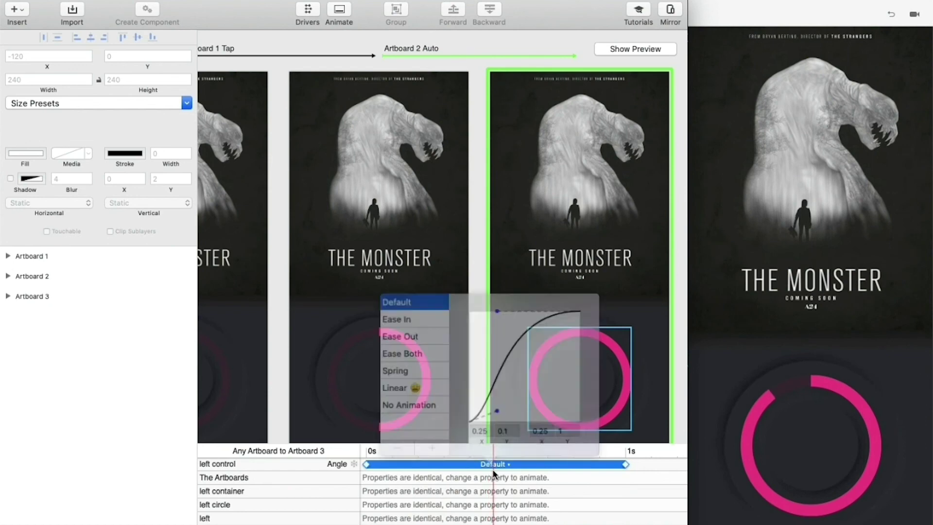
click(402, 389)
click(631, 454)
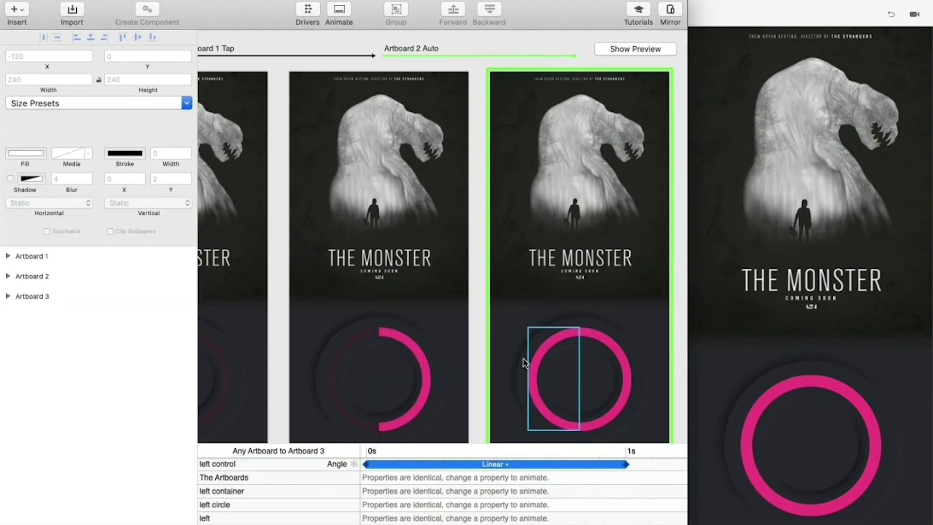
Step: Replay the tap-triggered ring animation in both the narrow and enlarged preview, and restore the preview to its narrow width
click(890, 15)
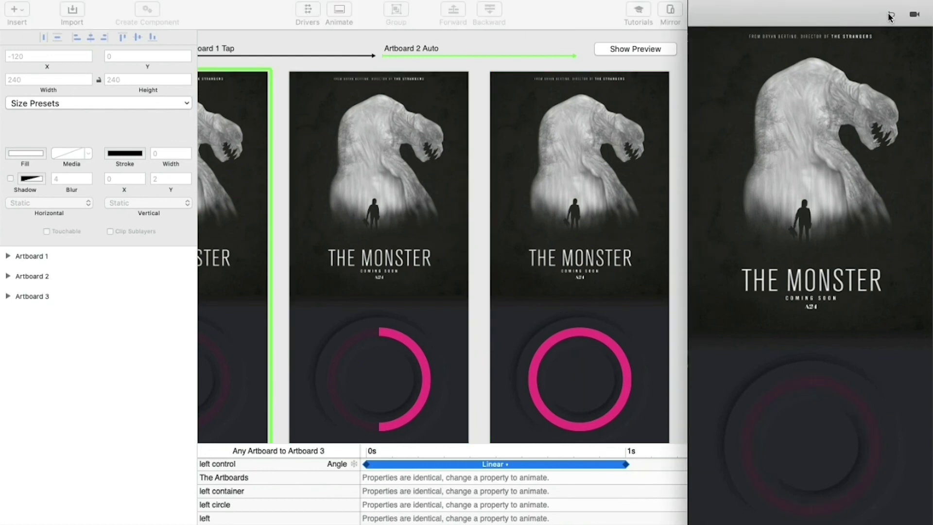
click(811, 455)
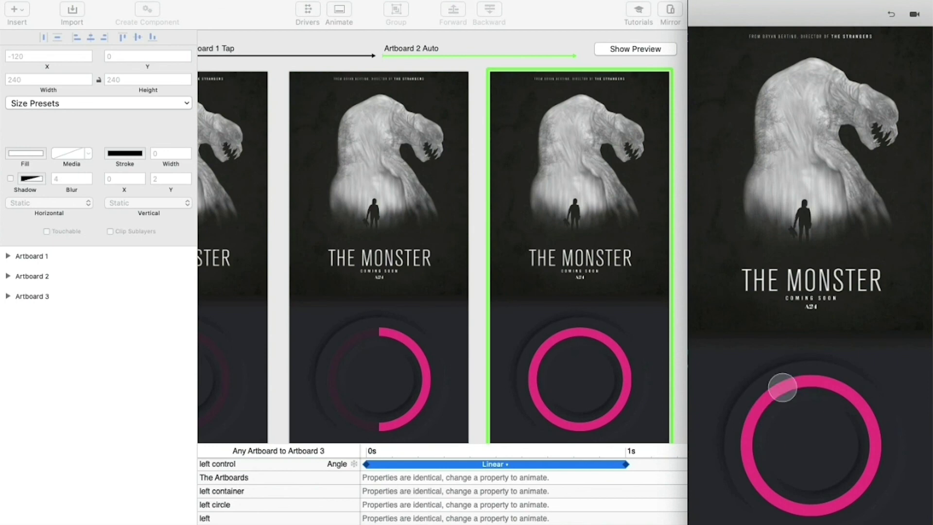
drag(688, 292, 198, 289)
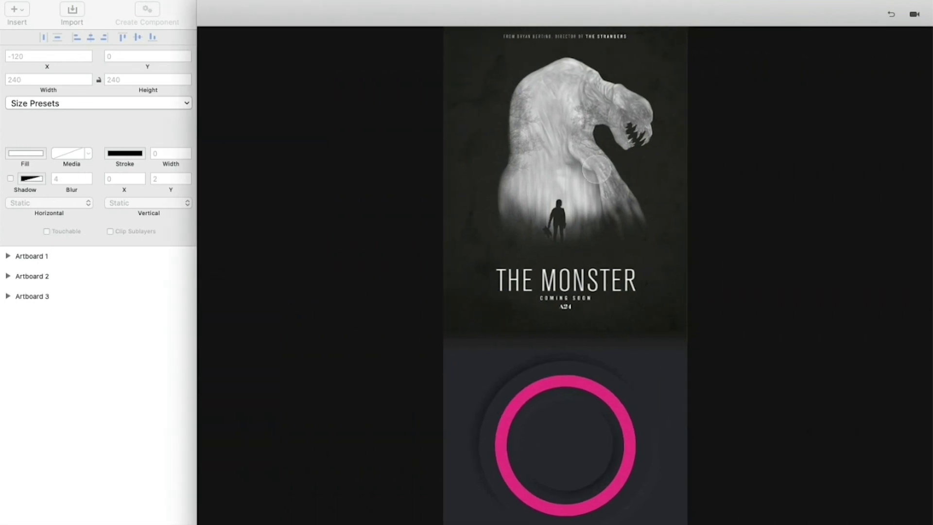
click(891, 15)
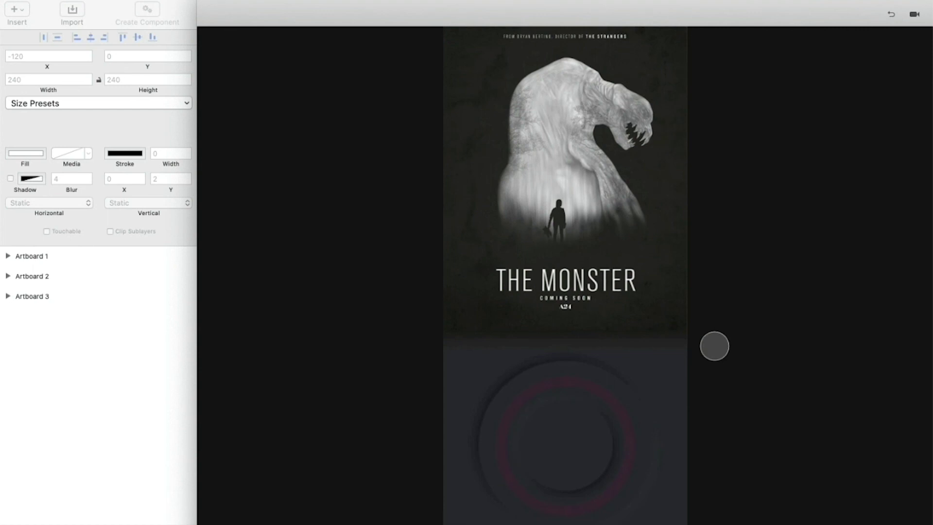
drag(564, 424, 583, 439)
click(891, 14)
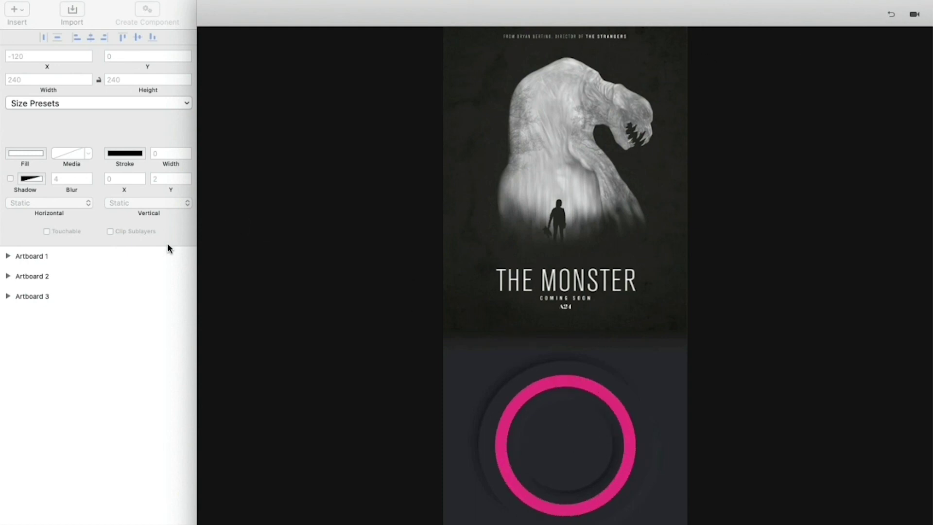
drag(202, 237, 689, 231)
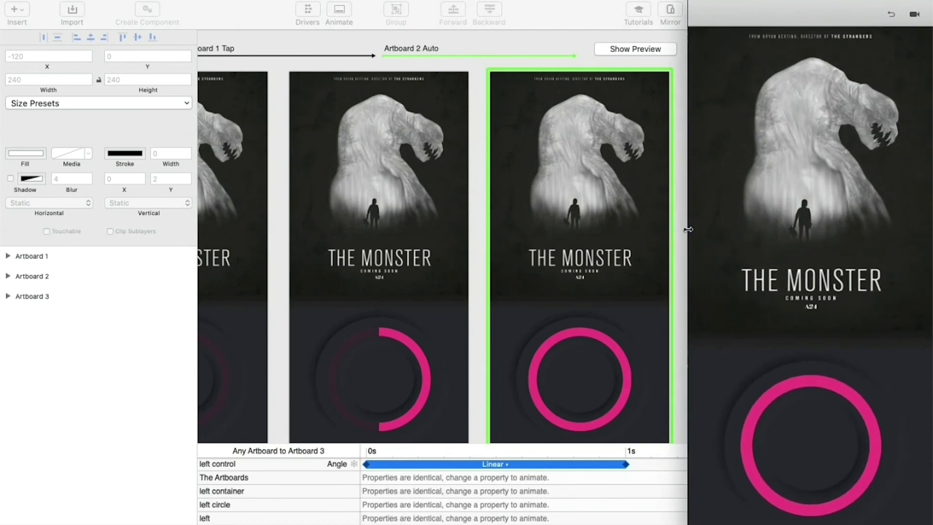